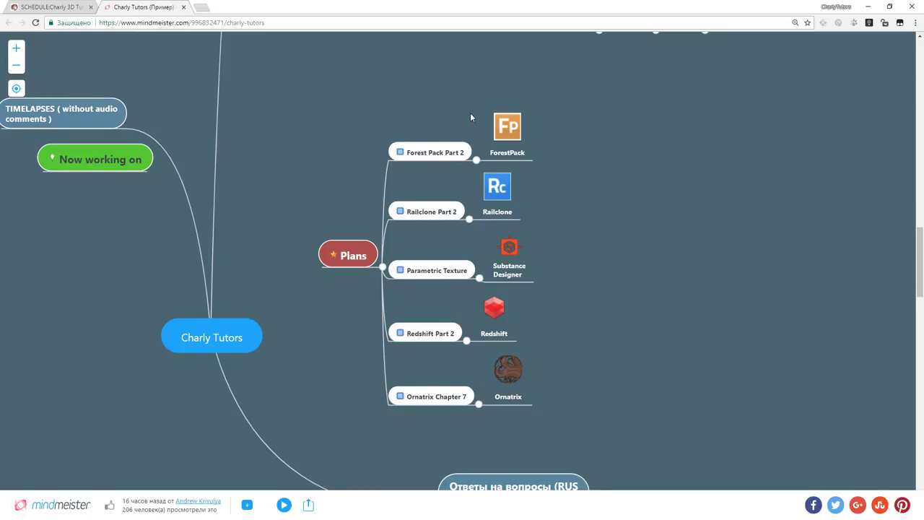
Step: Review the current-work and plans branches of the Charly Tutors mind map, including the Russian Q&A section and Environment Creation
drag(589, 207, 541, 100)
drag(545, 361, 593, 386)
scroll(576, 276, down, 1)
scroll(577, 278, down, 3)
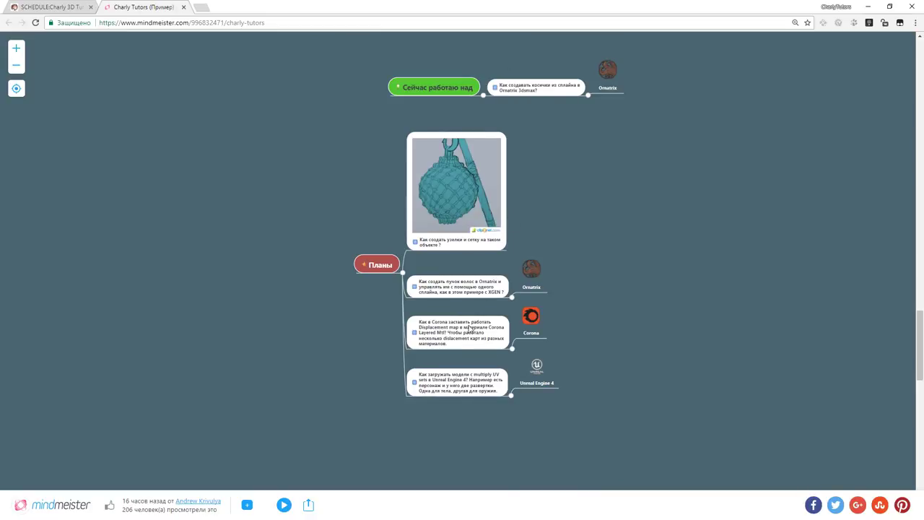
drag(289, 126, 448, 360)
drag(275, 215, 465, 383)
drag(338, 272, 165, 328)
scroll(234, 286, up, 2)
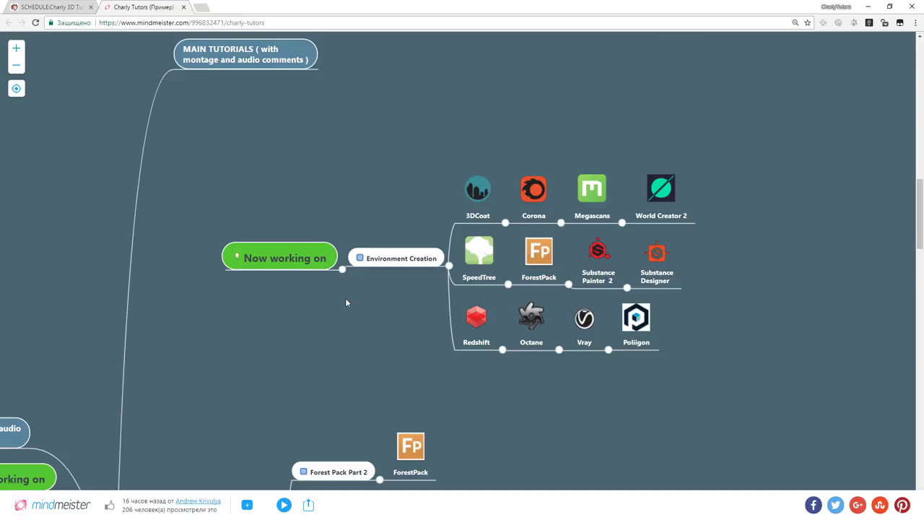
drag(384, 334, 360, 137)
drag(448, 202, 452, 254)
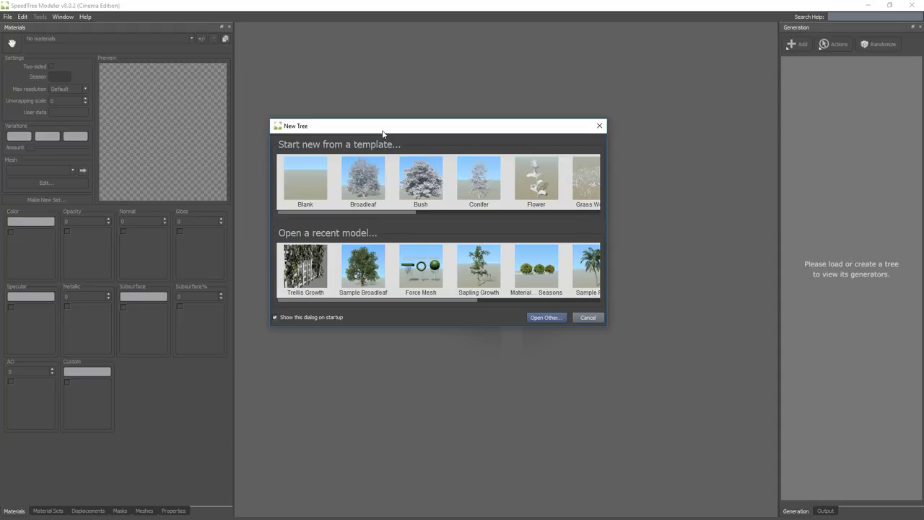
Step: Browse the new tree templates in SpeedTree Modeler and start a tree from the Blank template
drag(382, 134, 407, 161)
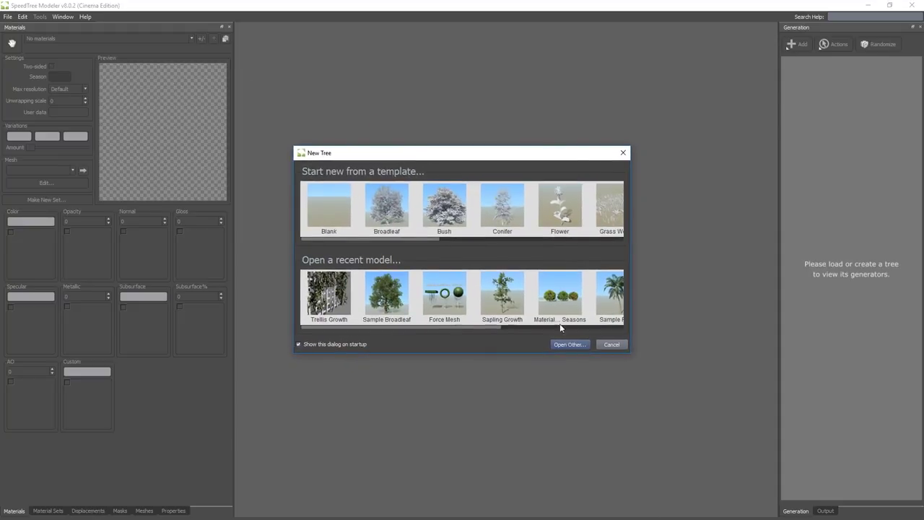
mouse_move(399, 239)
mouse_down()
mouse_move(487, 256)
mouse_move(513, 249)
mouse_move(453, 249)
mouse_up()
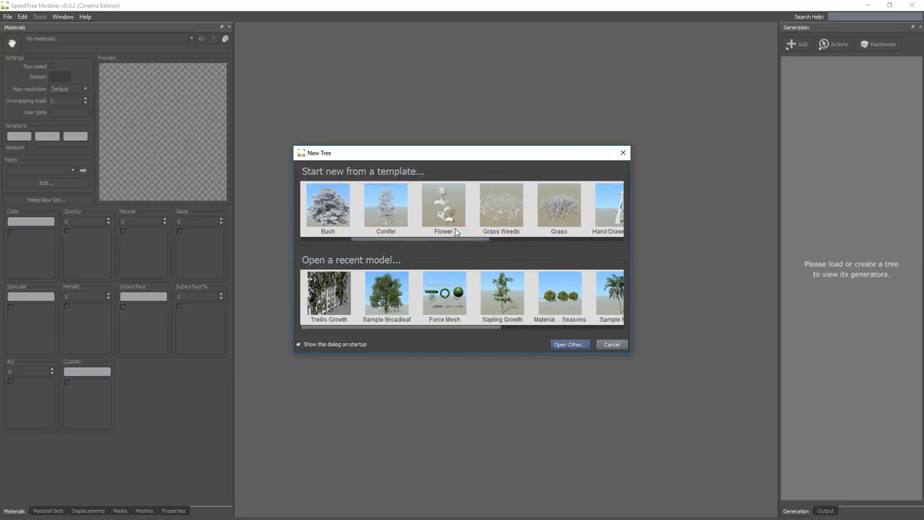
scroll(554, 249, left, 3)
click(333, 207)
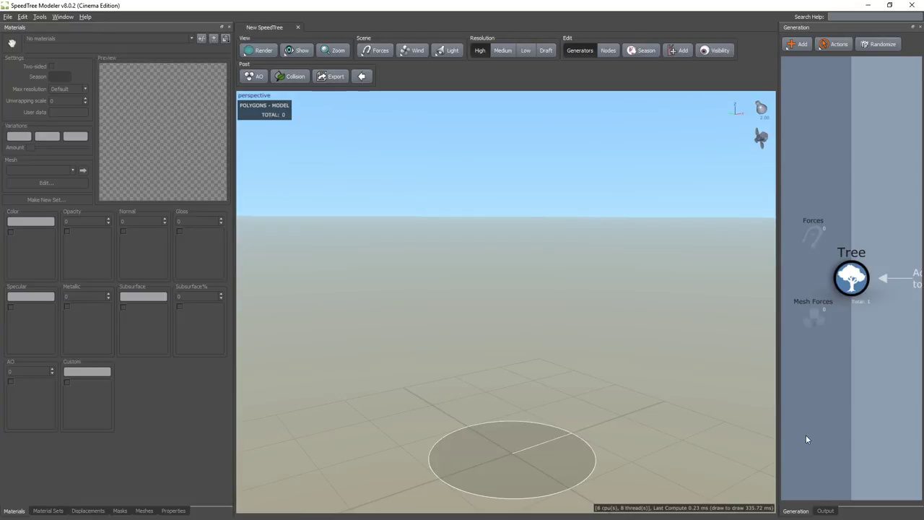
Step: Show the Properties and add Trunk geometry to the blank tree
click(144, 510)
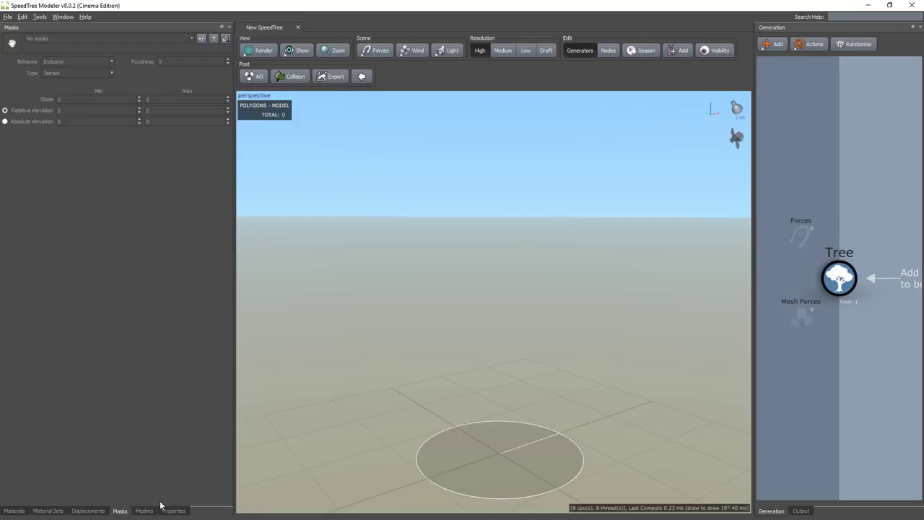
click(173, 511)
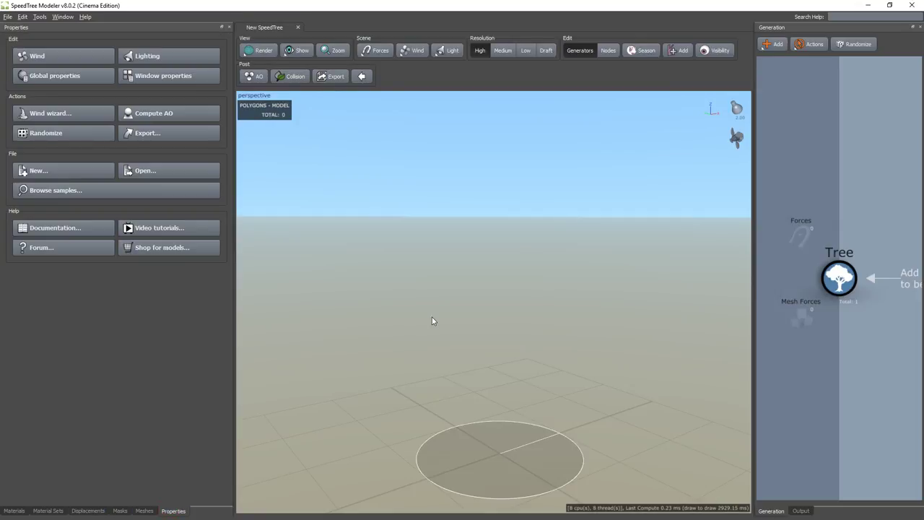
right_click(839, 149)
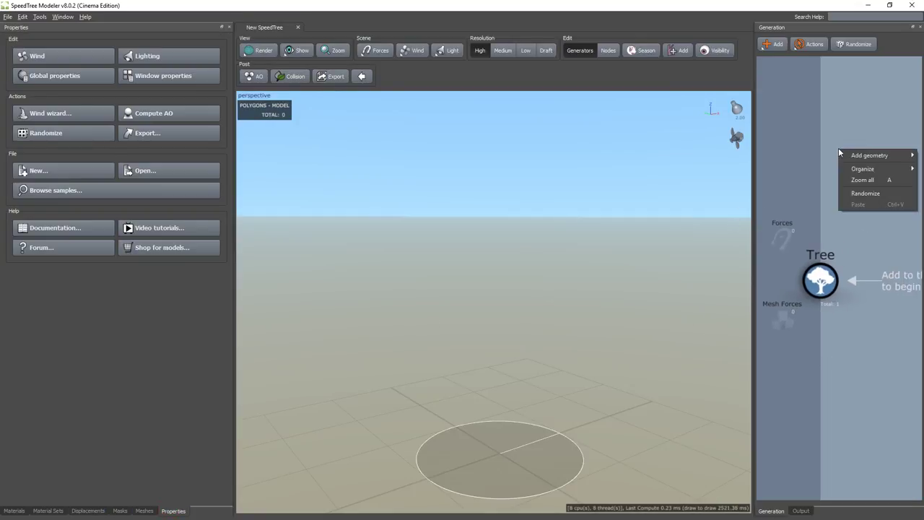
mouse_move(863, 159)
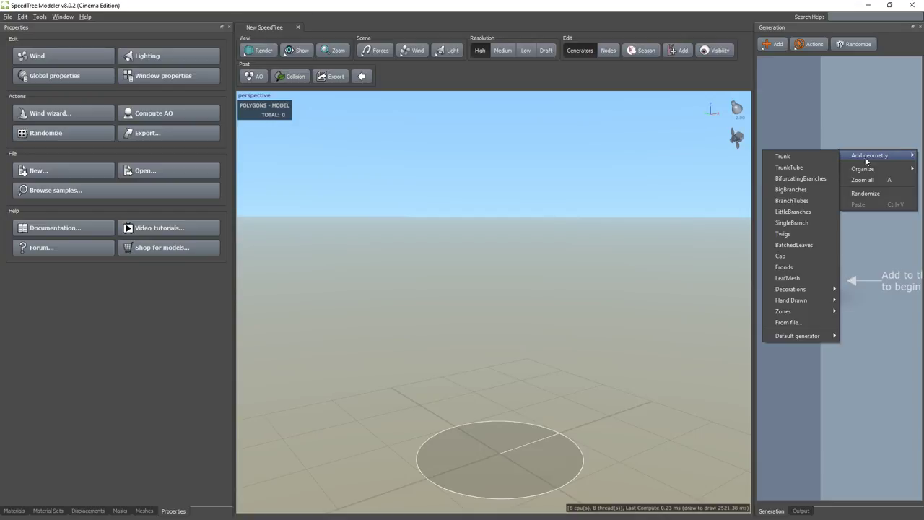
click(805, 158)
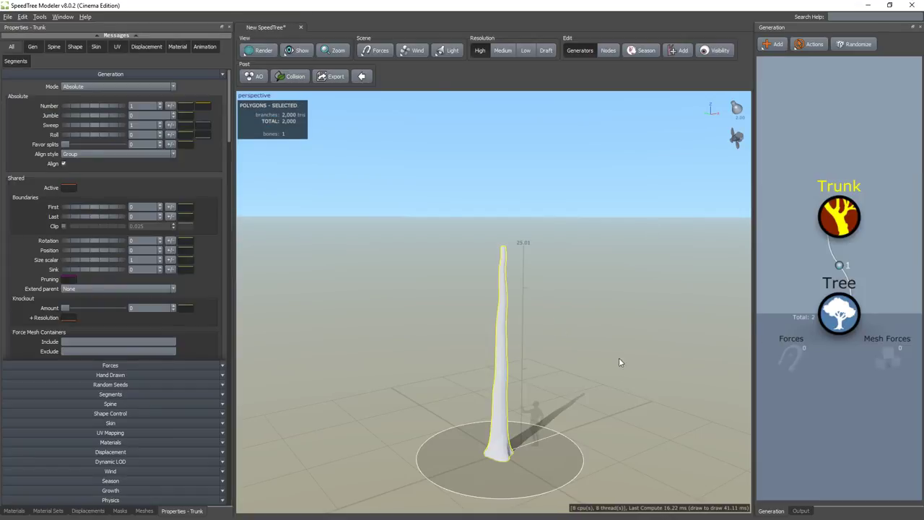
click(778, 47)
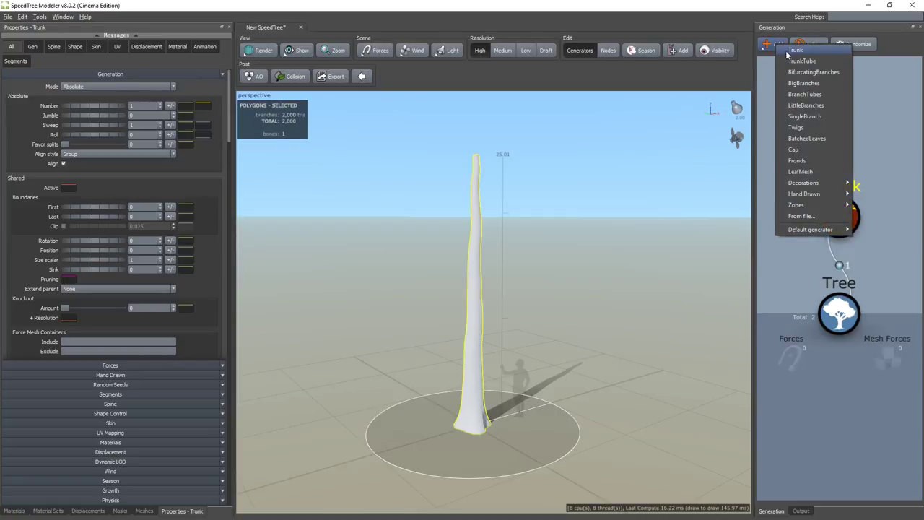
click(666, 106)
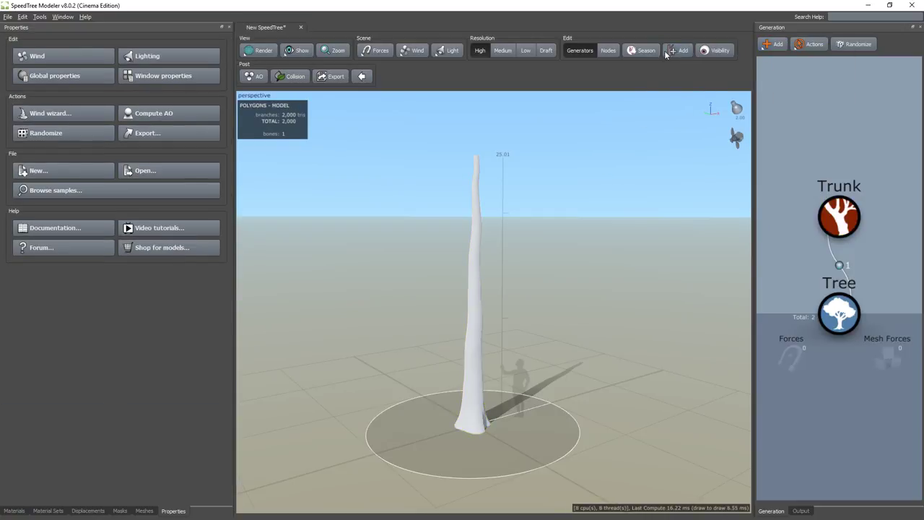
middle_drag(544, 382, 542, 378)
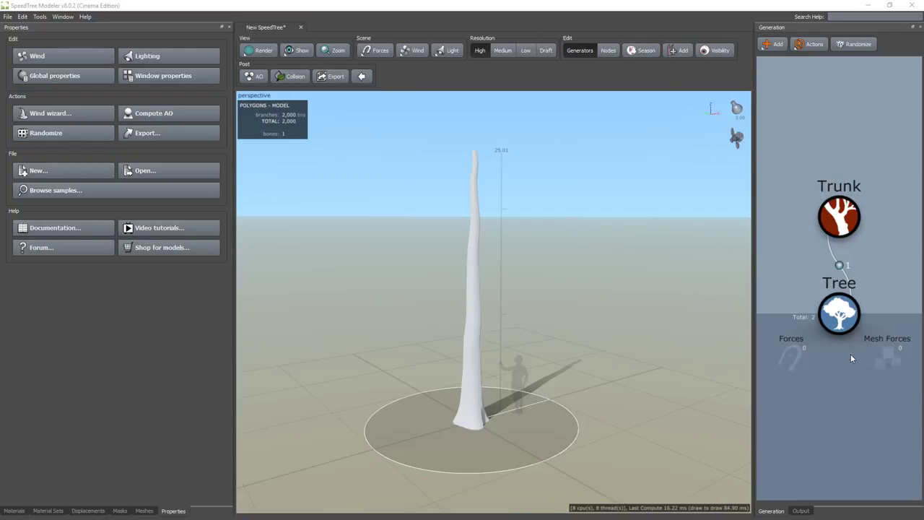
right_click(792, 116)
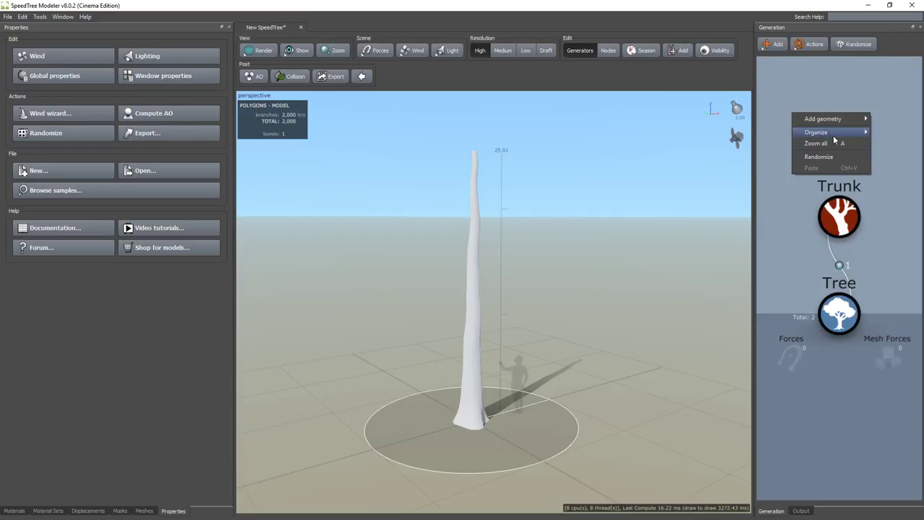
mouse_move(819, 133)
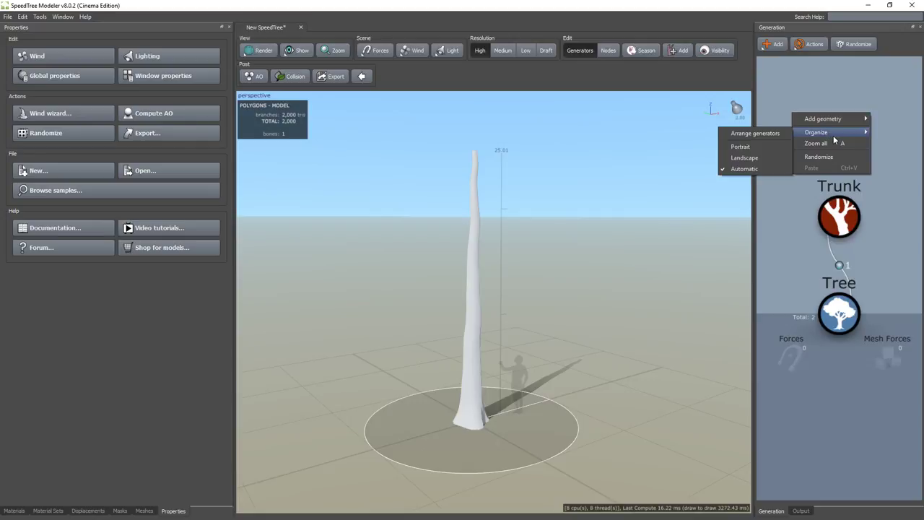
click(737, 162)
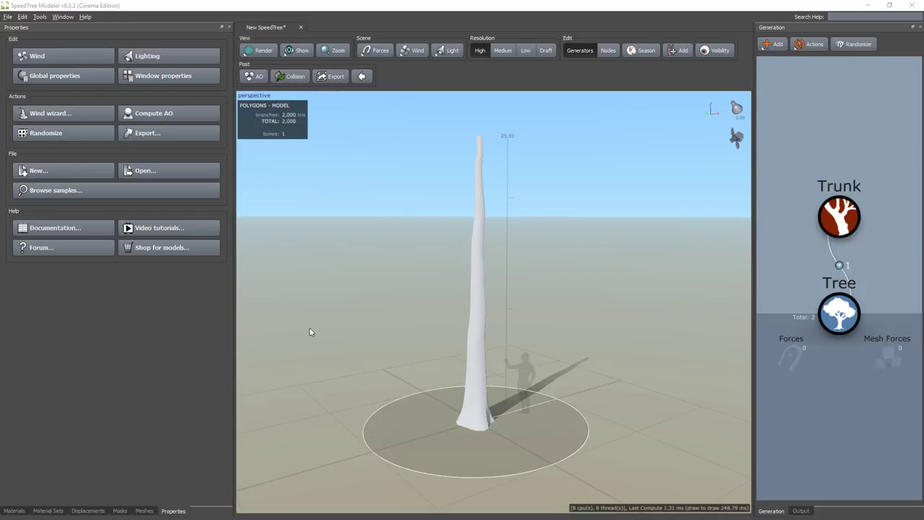
Step: Set the Trunk generator's absolute spine length to 21.94
click(834, 230)
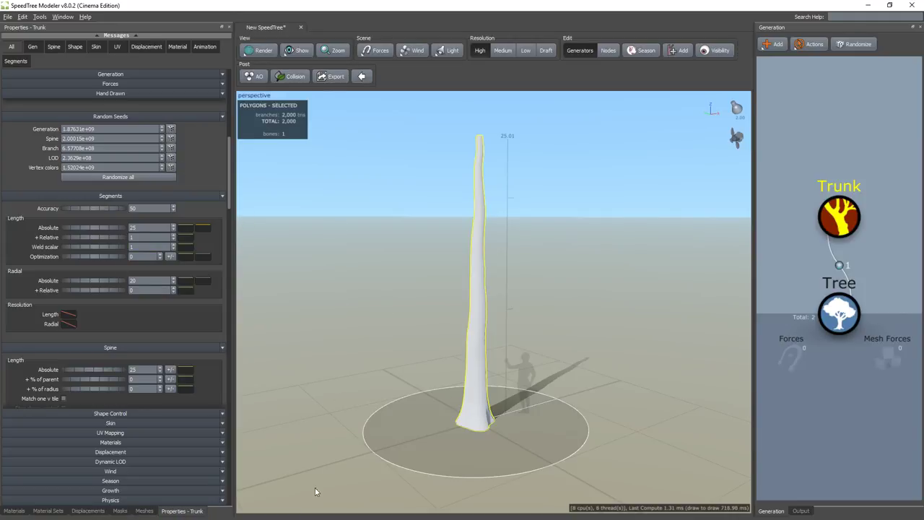
scroll(103, 226, down, 5)
mouse_move(94, 167)
mouse_down()
mouse_move(32, 172)
mouse_move(66, 186)
mouse_up()
mouse_move(112, 166)
mouse_down()
mouse_move(133, 171)
mouse_move(104, 166)
mouse_move(105, 178)
mouse_up()
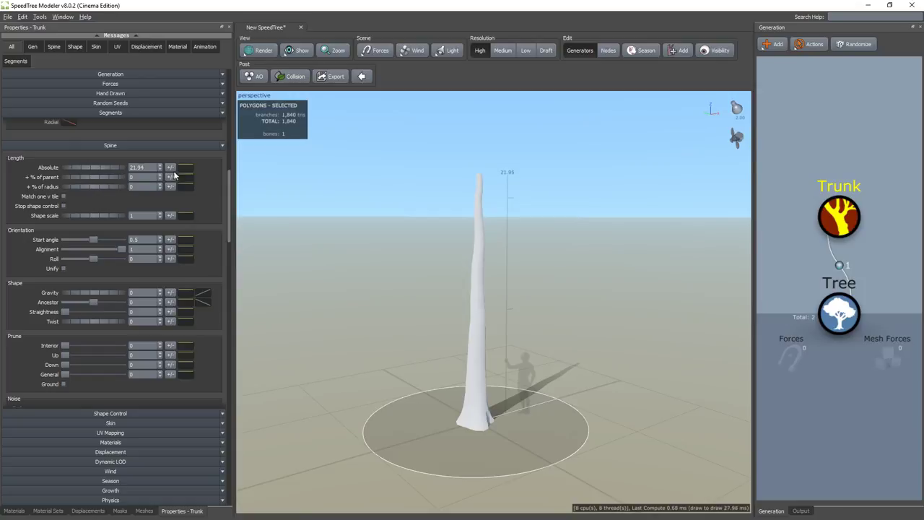
Step: Open the profile curve of the trunk's absolute skin radius for editing
scroll(158, 208, up, 6)
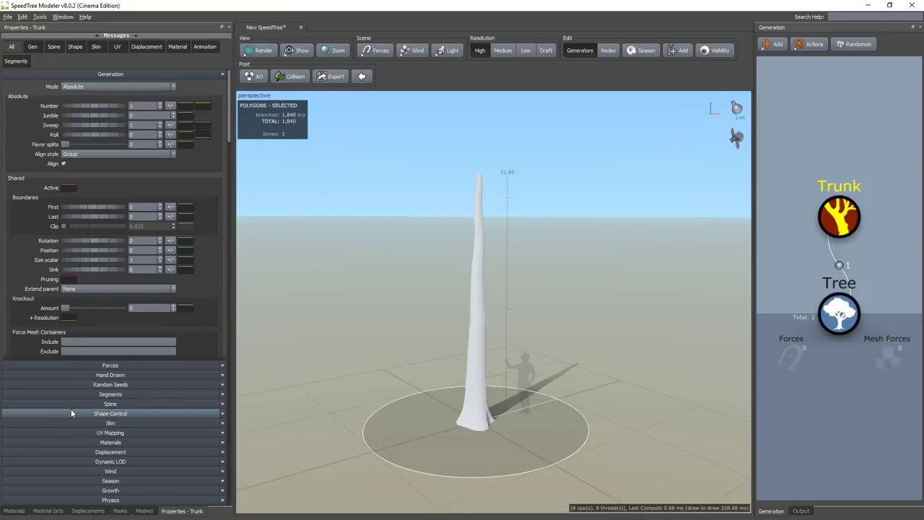
click(114, 423)
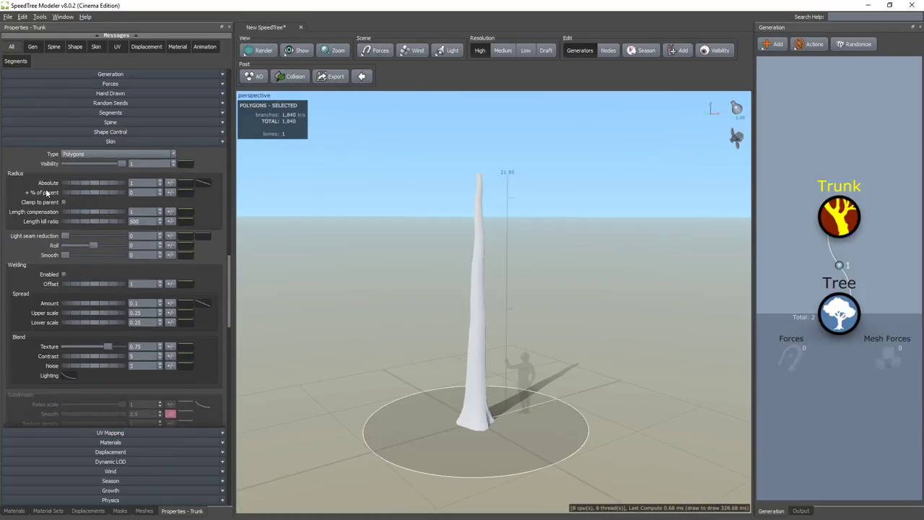
click(204, 186)
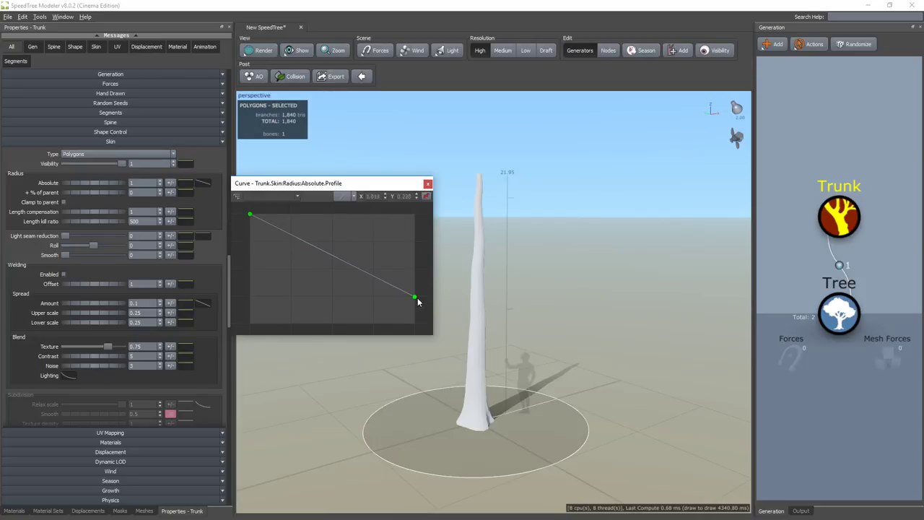
Step: Raise the radius profile's end point and add intermediate points, pulling two down to form a wavy trunk outline
drag(414, 297, 414, 227)
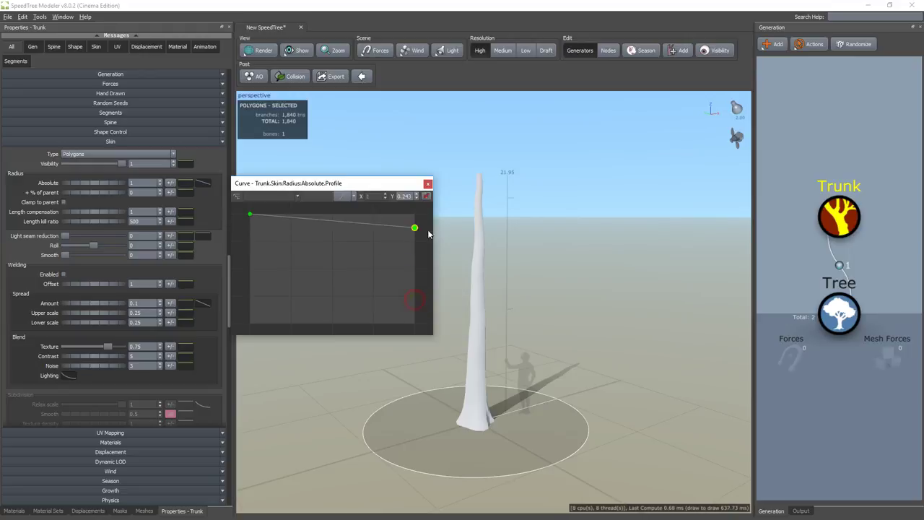
click(284, 217)
click(327, 219)
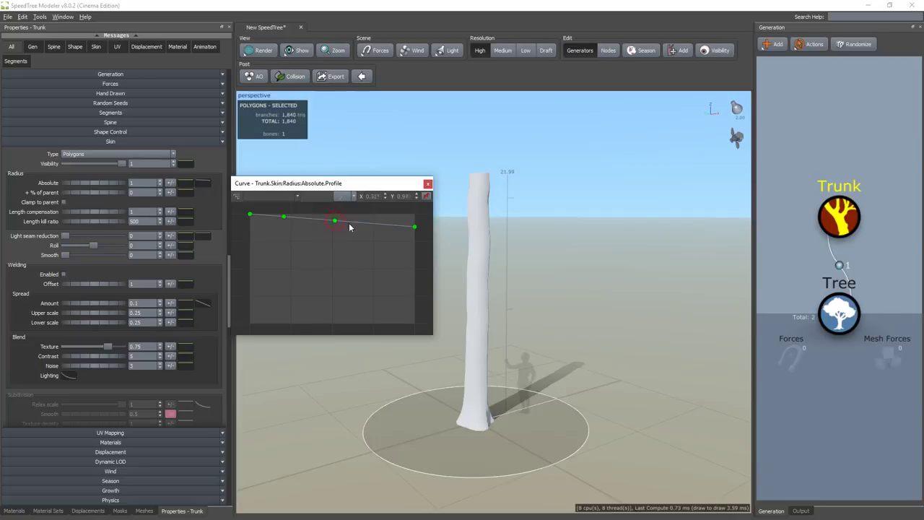
drag(370, 225, 366, 275)
drag(284, 217, 283, 269)
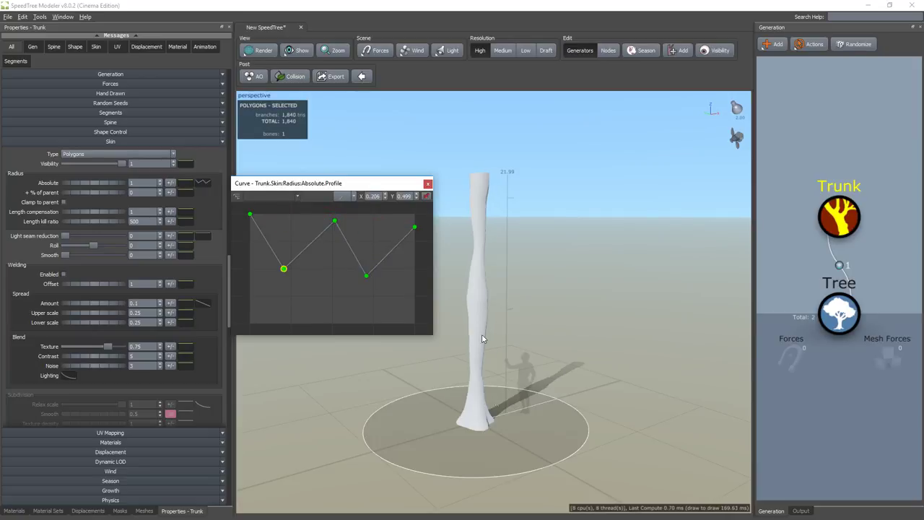
Step: Lower the radius profile's end point to 0.02 and smooth the intermediate points with curve handles
drag(414, 227, 407, 323)
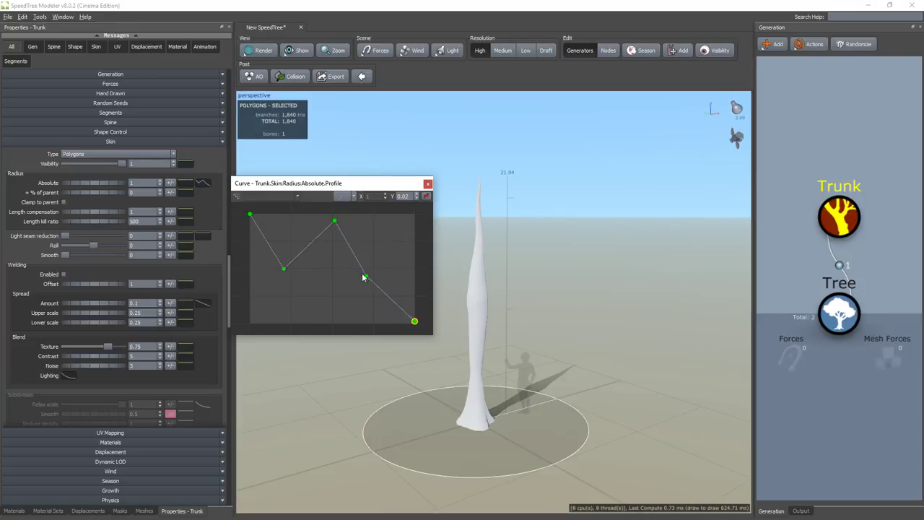
ctrl+drag(367, 277, 335, 272)
drag(334, 220, 365, 221)
drag(284, 268, 316, 270)
Step: Try several preset shapes on the trunk's radius profile, including Season - spring
click(345, 196)
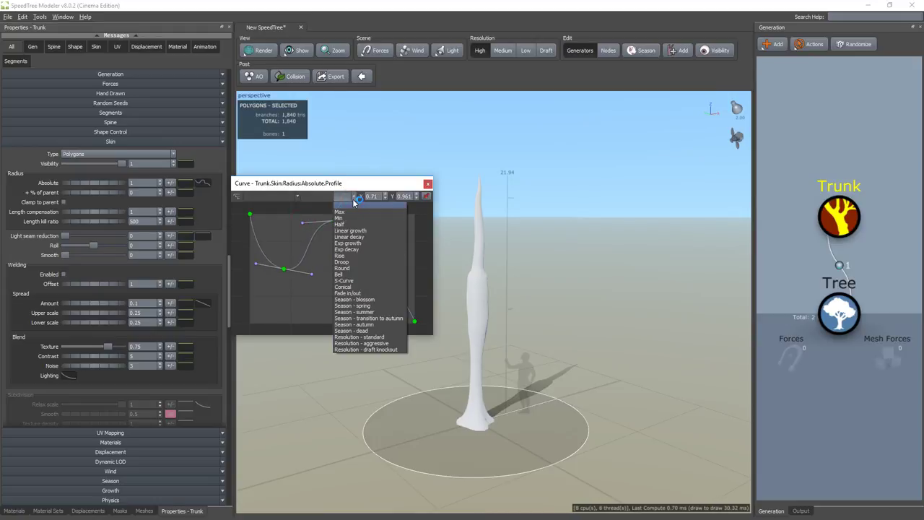
click(349, 201)
click(348, 199)
click(353, 296)
click(345, 197)
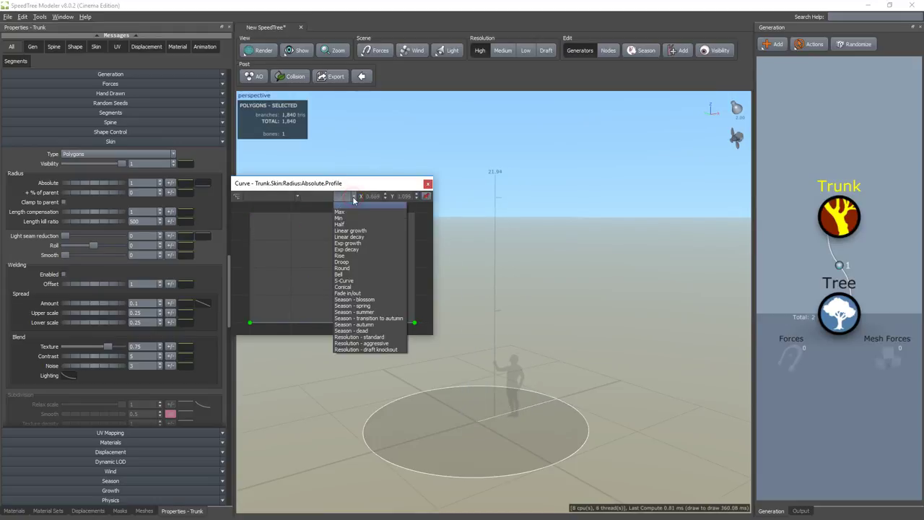
click(395, 223)
click(353, 197)
click(348, 207)
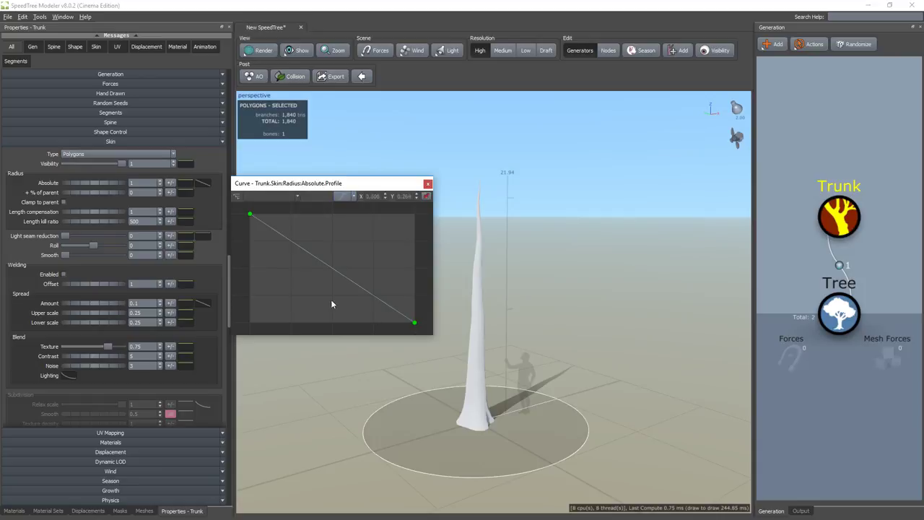
click(353, 196)
click(357, 306)
Step: Apply a straight decreasing preset to the radius profile, raise its end point to just under half height and close the curve
click(352, 196)
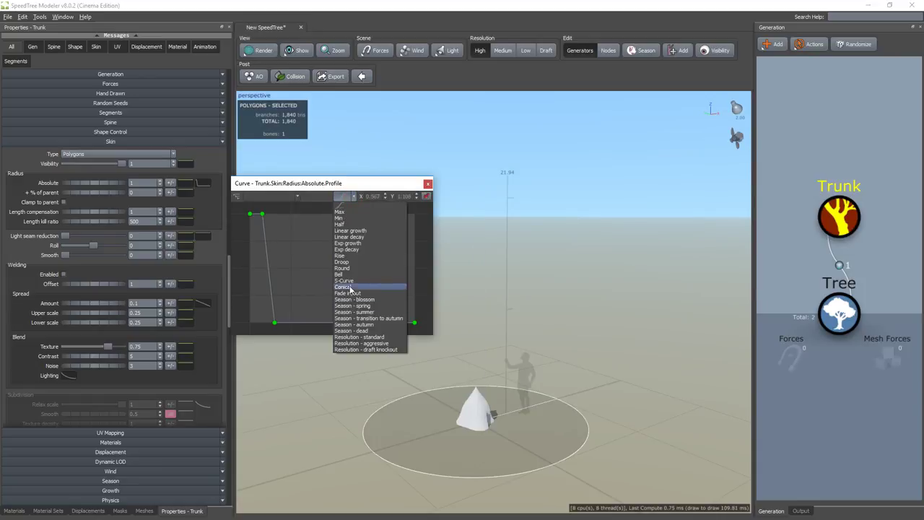
click(346, 207)
click(348, 197)
click(197, 350)
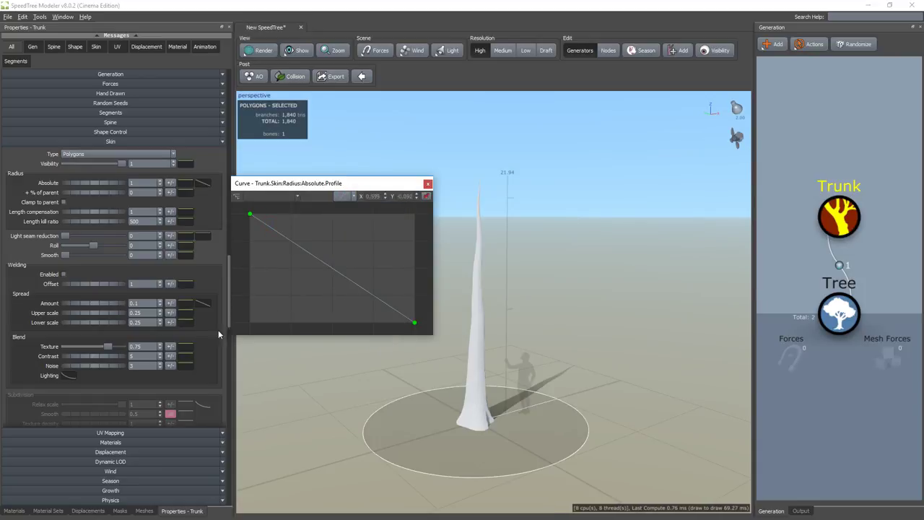
drag(413, 323, 414, 273)
click(427, 184)
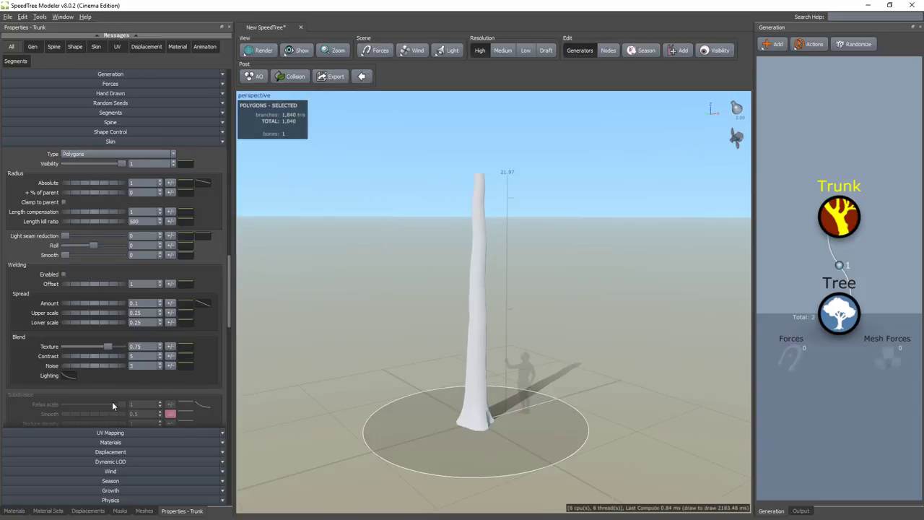
Step: Adjust the radius, noise scale and pinch of the trunk's flares in the Displacement properties, then deselect the trunk
click(111, 452)
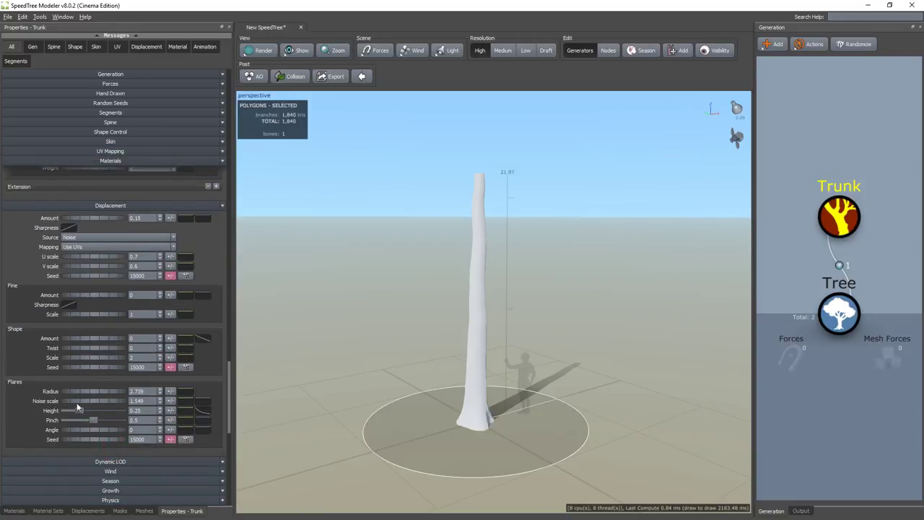
drag(84, 391, 182, 386)
mouse_move(84, 400)
mouse_down()
mouse_move(100, 401)
mouse_move(62, 420)
mouse_move(104, 413)
mouse_move(95, 412)
mouse_up()
mouse_move(96, 419)
mouse_down()
mouse_move(123, 416)
mouse_move(103, 419)
mouse_up()
click(560, 355)
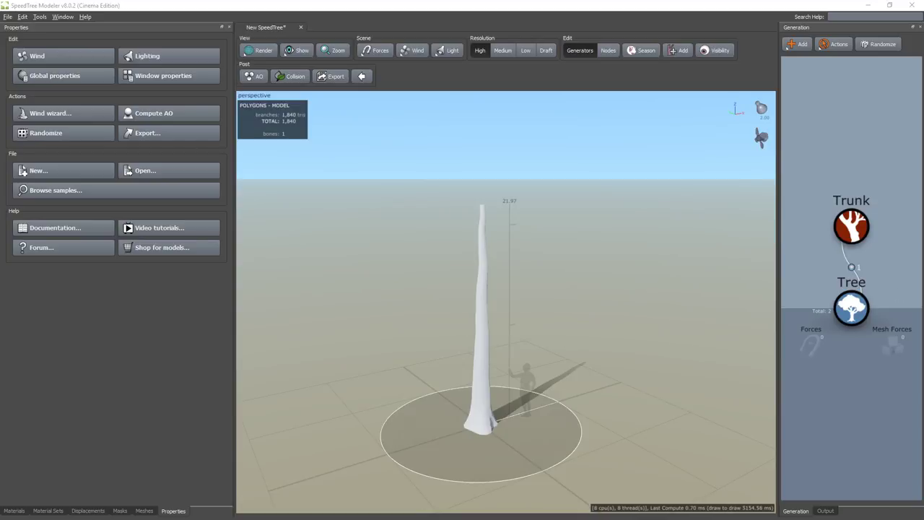
Step: Open the scene unit conversion and review the source and target units it offers
click(39, 18)
click(72, 90)
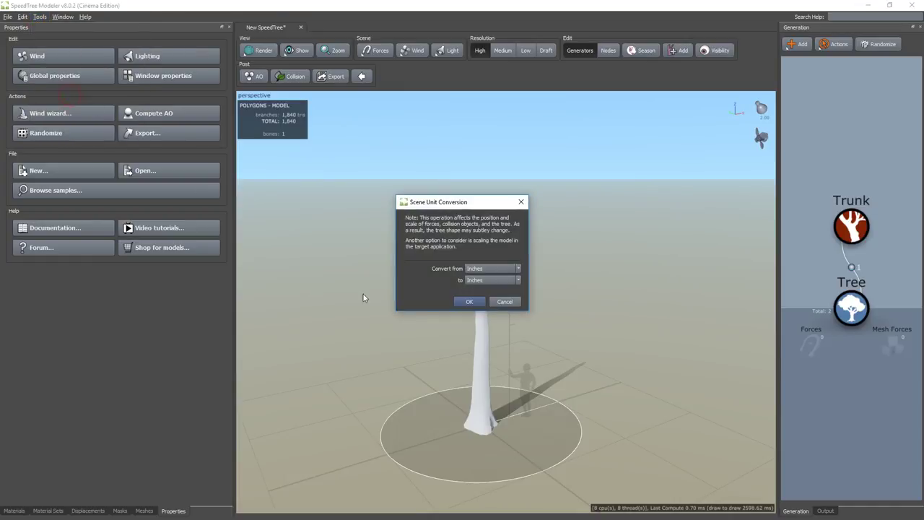
click(482, 268)
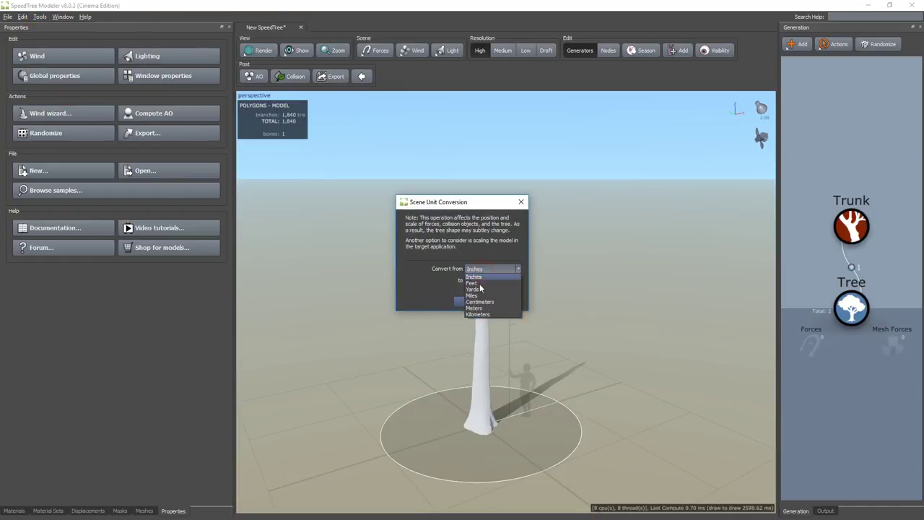
click(479, 274)
click(482, 280)
click(482, 298)
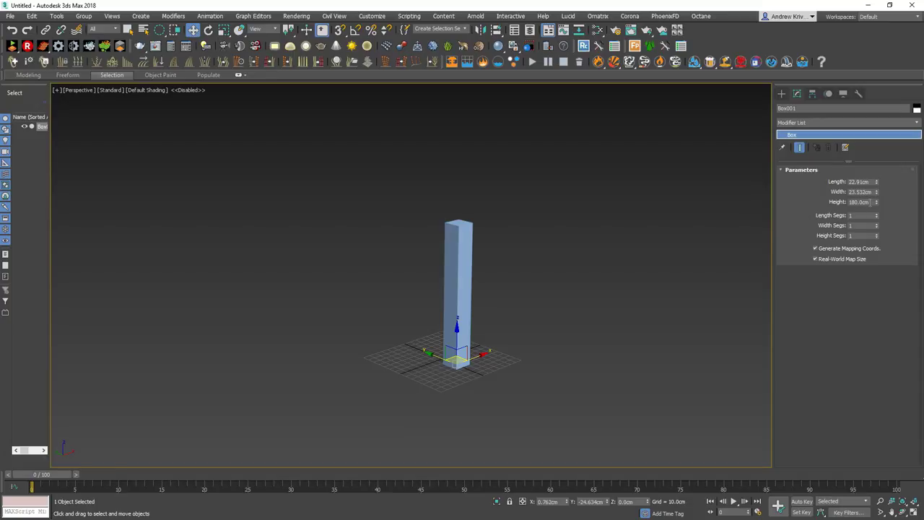
Step: Switch to 3ds Max and export the selected 180 cm tall box as FBX with scene units converted to feet
scroll(464, 313, up, 3)
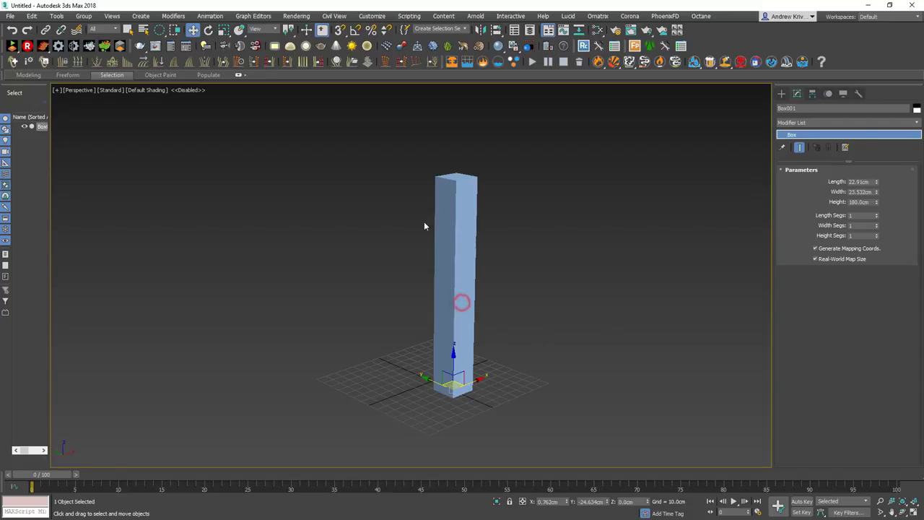
drag(404, 172, 509, 372)
click(527, 372)
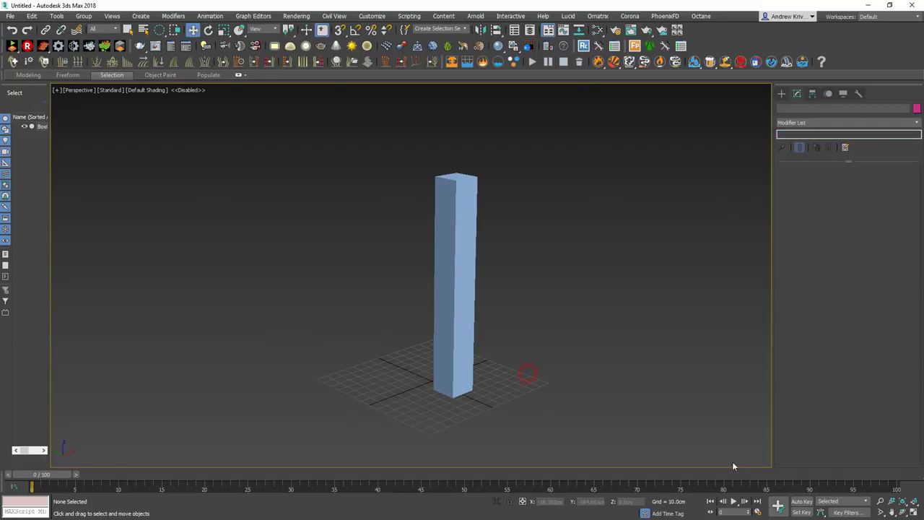
click(472, 289)
click(10, 16)
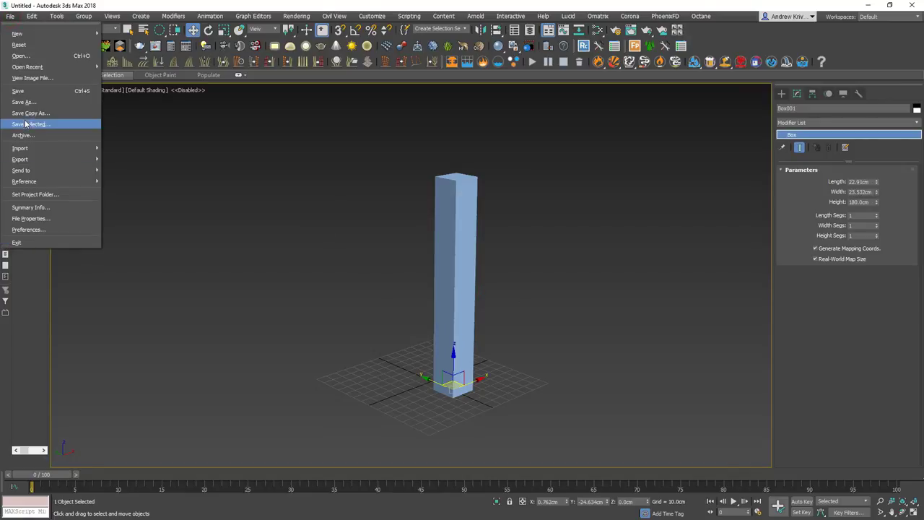
mouse_move(30, 163)
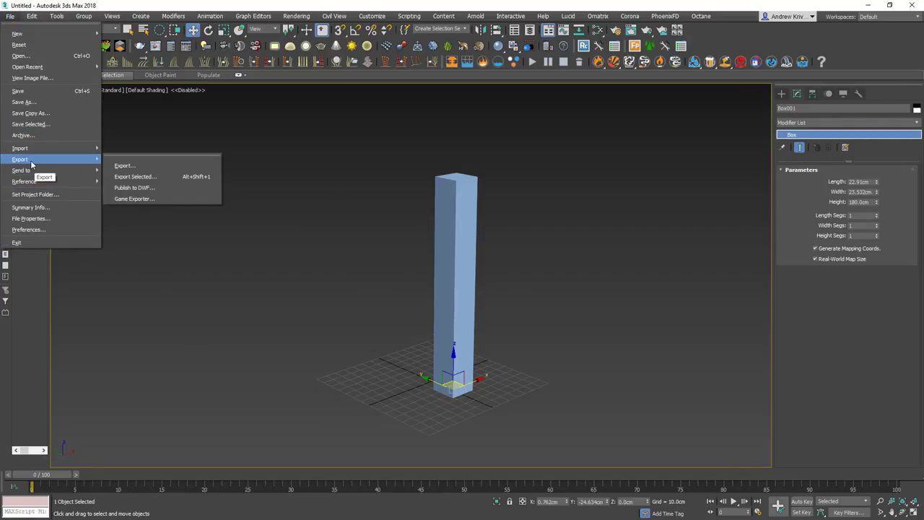
click(130, 177)
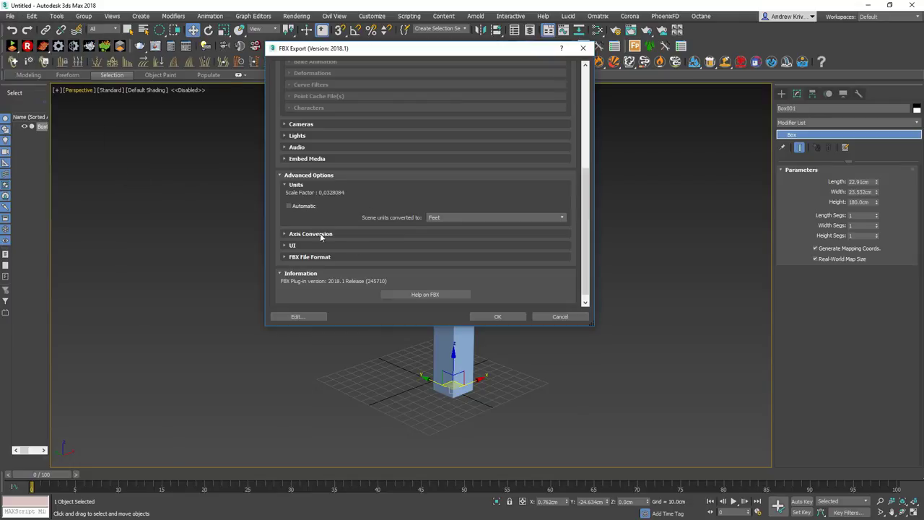
click(497, 316)
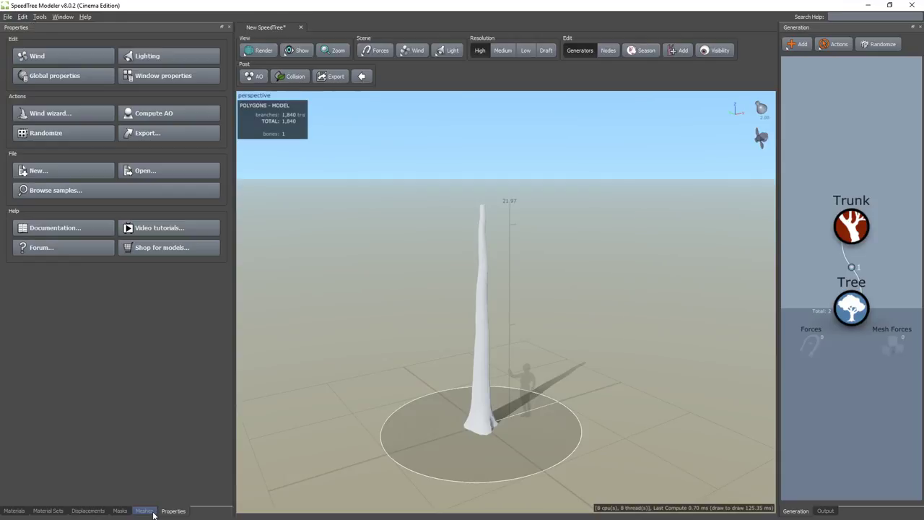
Step: Switch back to SpeedTree Modeler, load force.FBX as a new mesh and add it to the scene
click(144, 510)
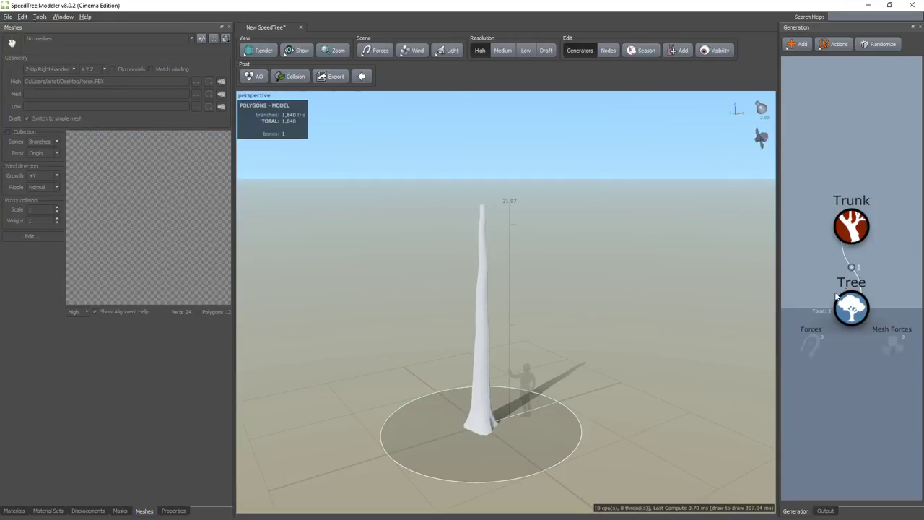
click(213, 39)
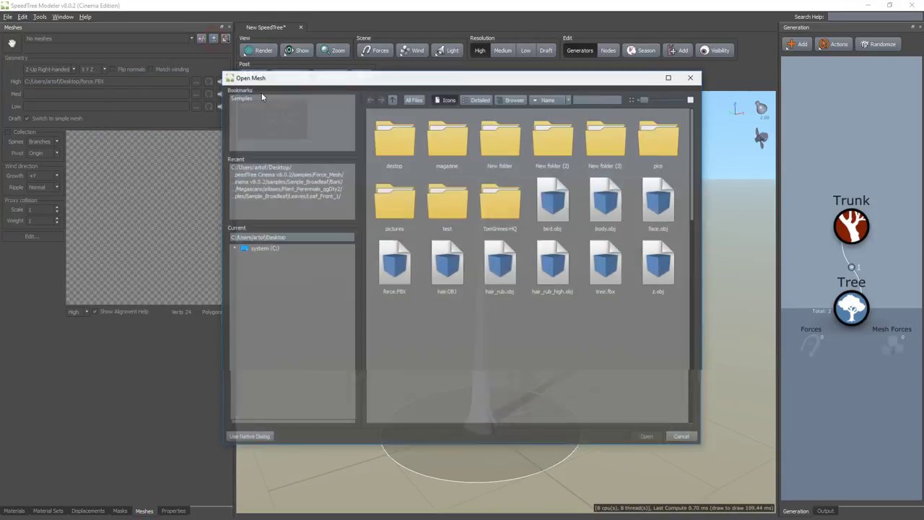
double_click(409, 266)
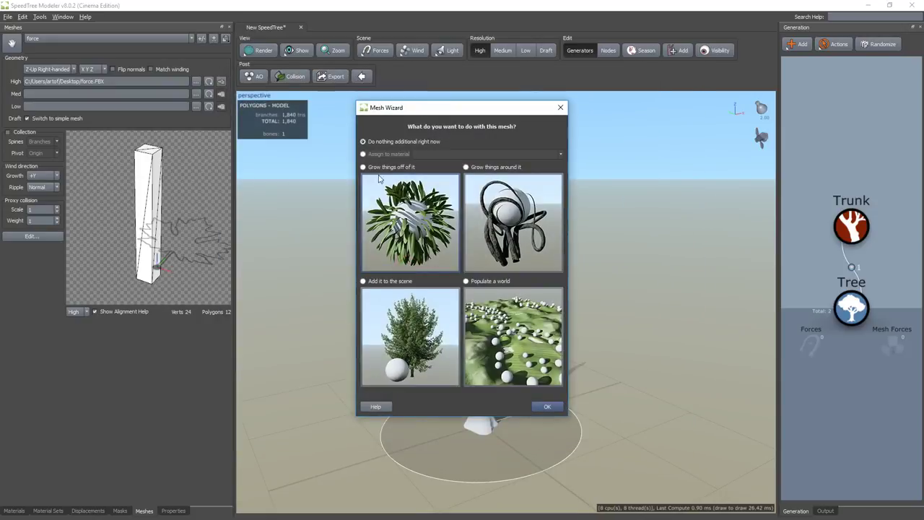
click(363, 281)
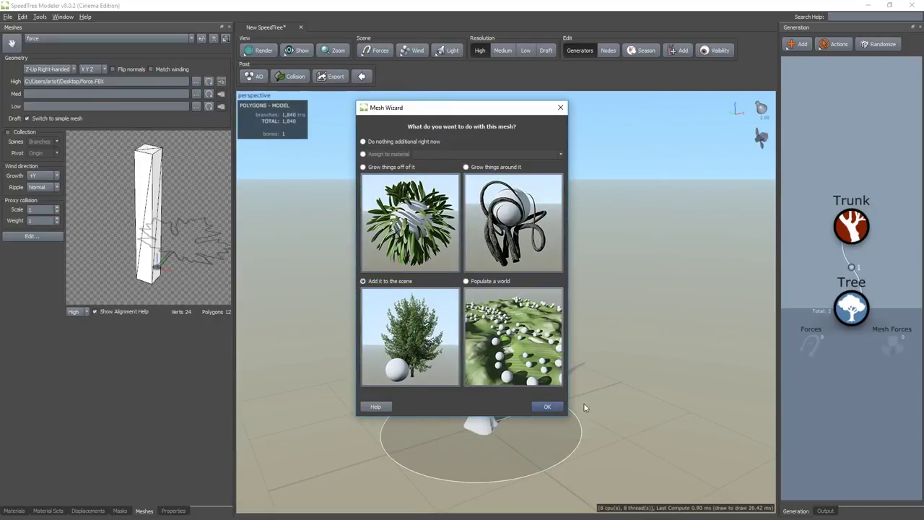
click(547, 406)
Step: Reset the force mesh's translation and move it along X to 12.833, beside the trunk
right_drag(557, 388, 599, 397)
middle_drag(599, 397, 462, 310)
right_drag(462, 310, 194, 400)
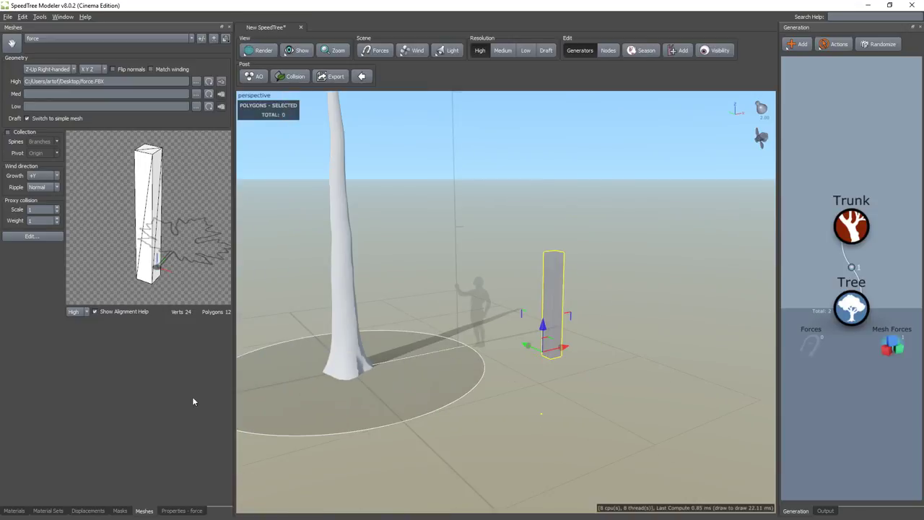
click(181, 511)
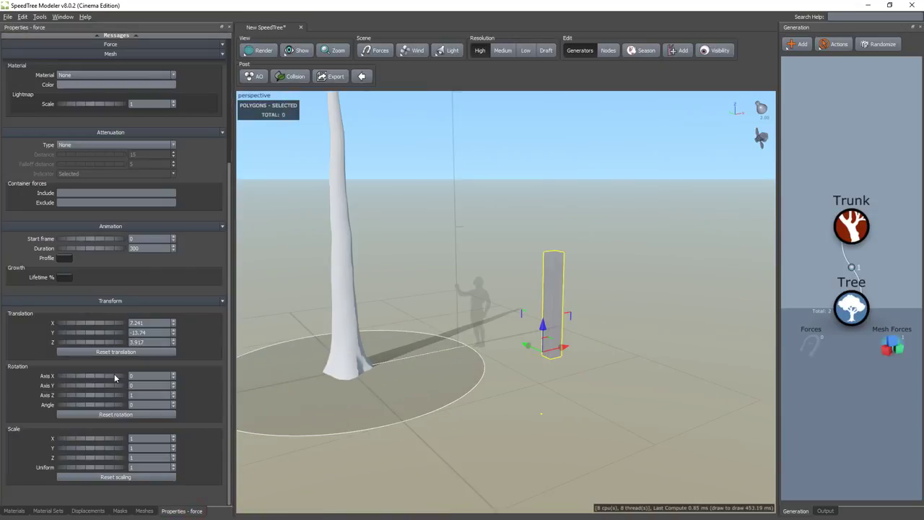
click(139, 355)
middle_drag(369, 365, 407, 392)
drag(409, 390, 535, 371)
scroll(535, 371, up, 3)
scroll(570, 358, down, 5)
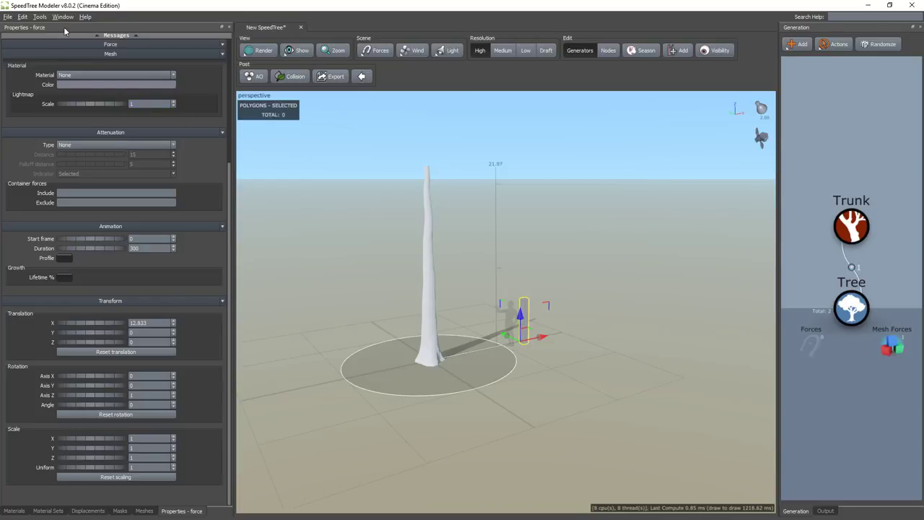
Step: Try setting up a scene unit conversion from feet to centimeters
click(40, 17)
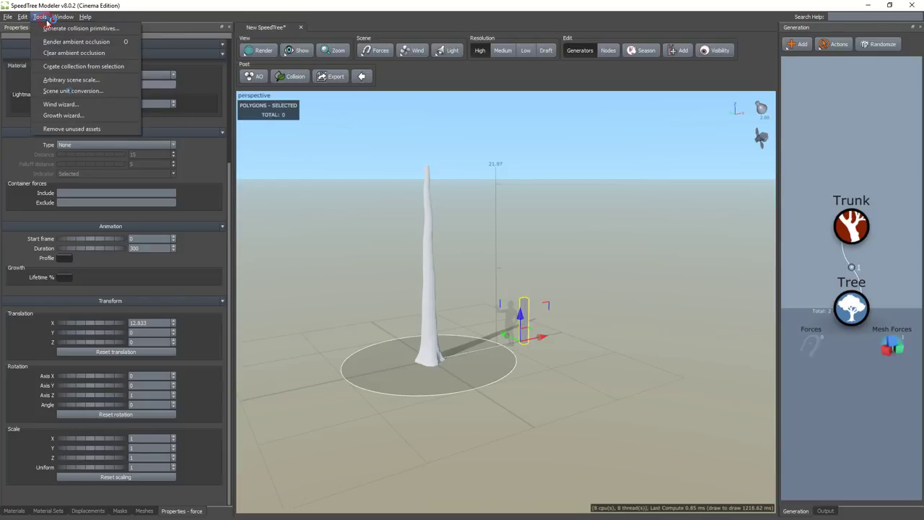
click(72, 91)
click(387, 275)
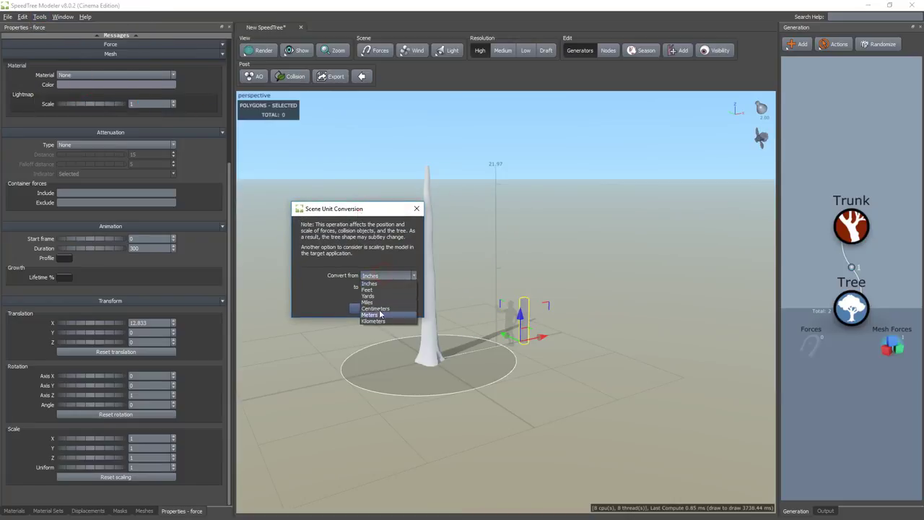
click(368, 289)
click(387, 287)
click(377, 320)
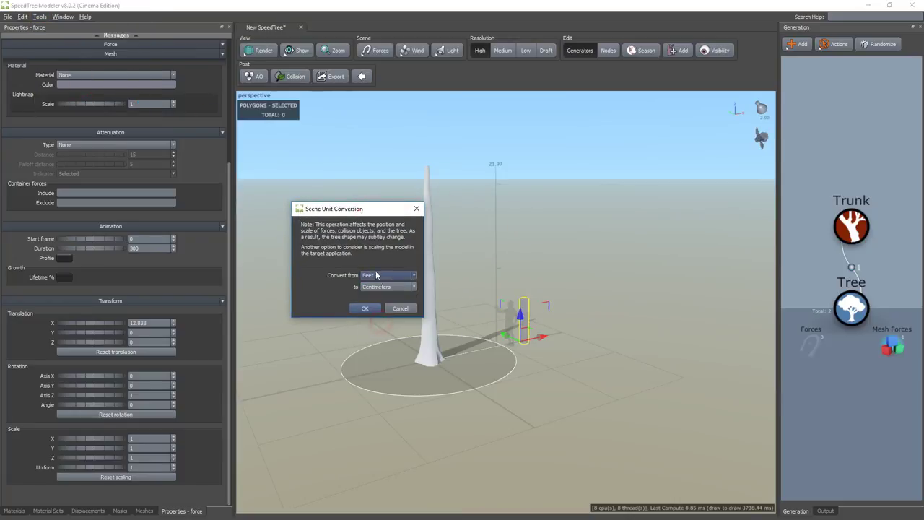
click(401, 309)
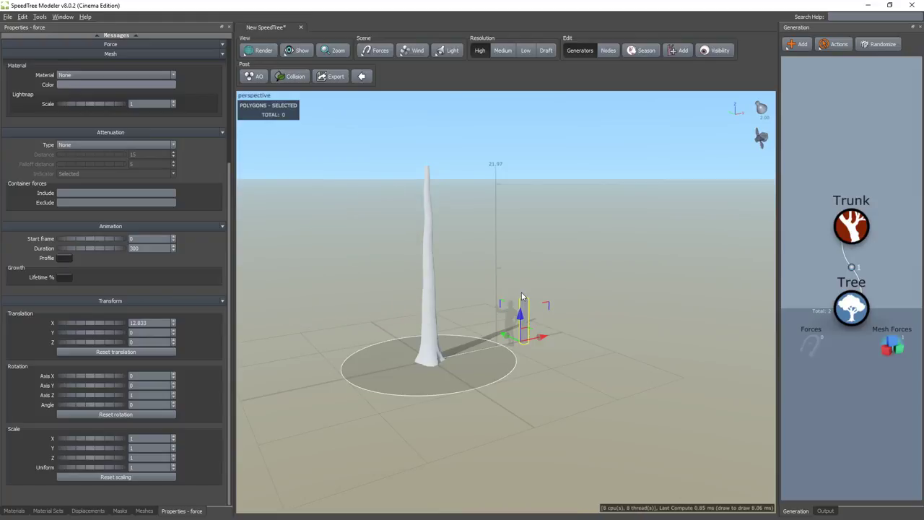
Step: Remove the force mesh from the scene and add BigBranches geometry to the trunk
click(502, 391)
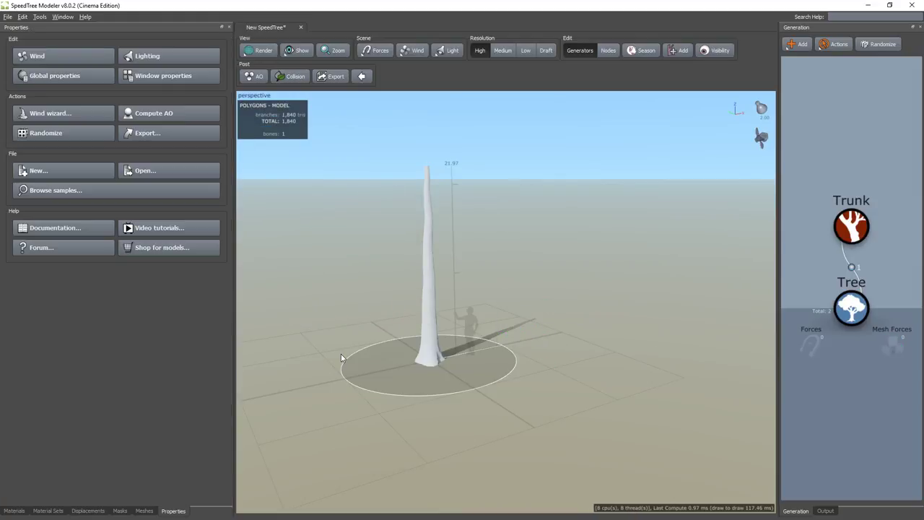
click(857, 228)
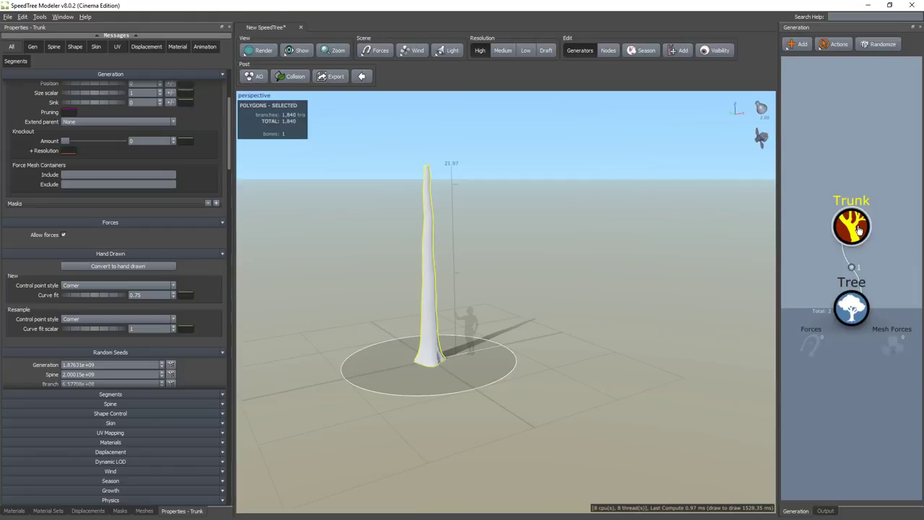
right_click(859, 221)
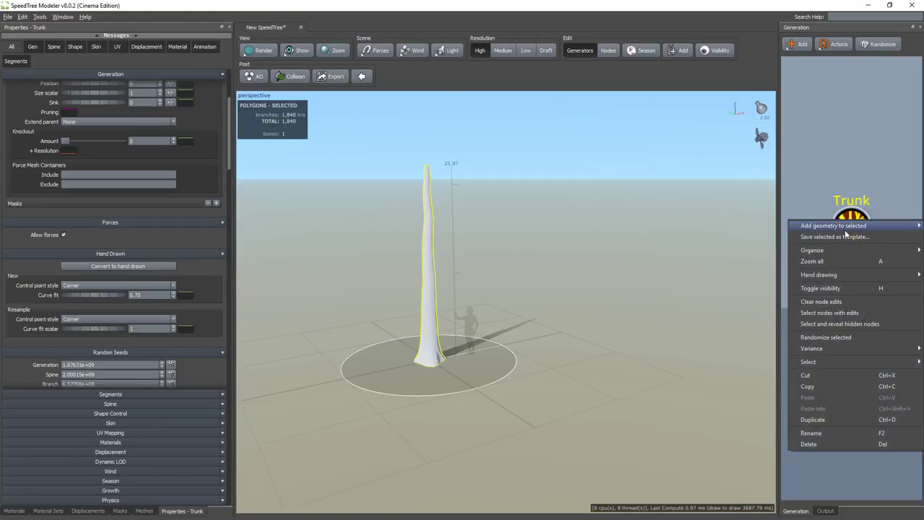
mouse_move(825, 233)
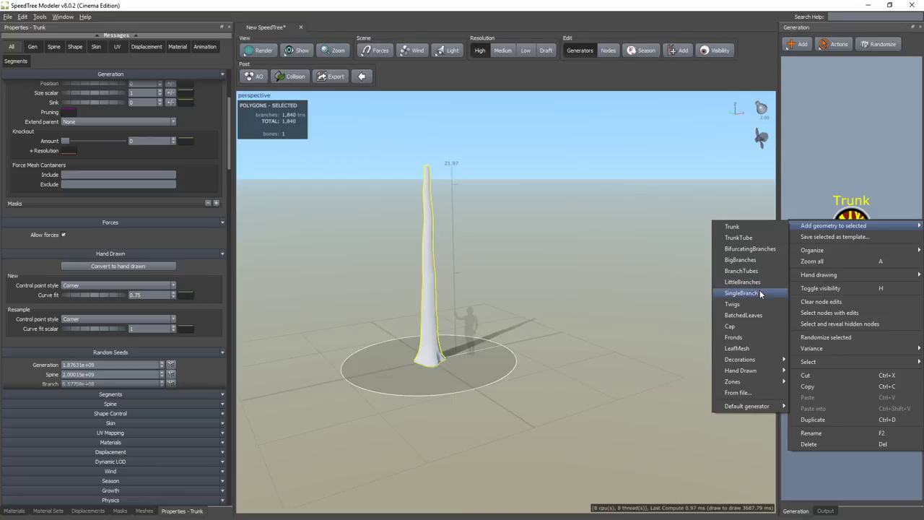
click(750, 261)
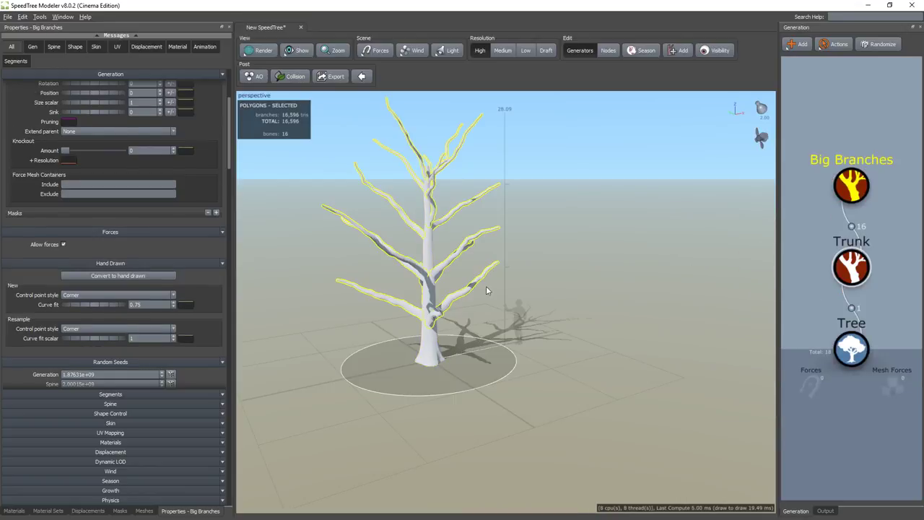
Step: Set the Extend parent option of the Big Branches to Any in their generation properties
middle_drag(454, 263, 505, 278)
drag(536, 326, 493, 202)
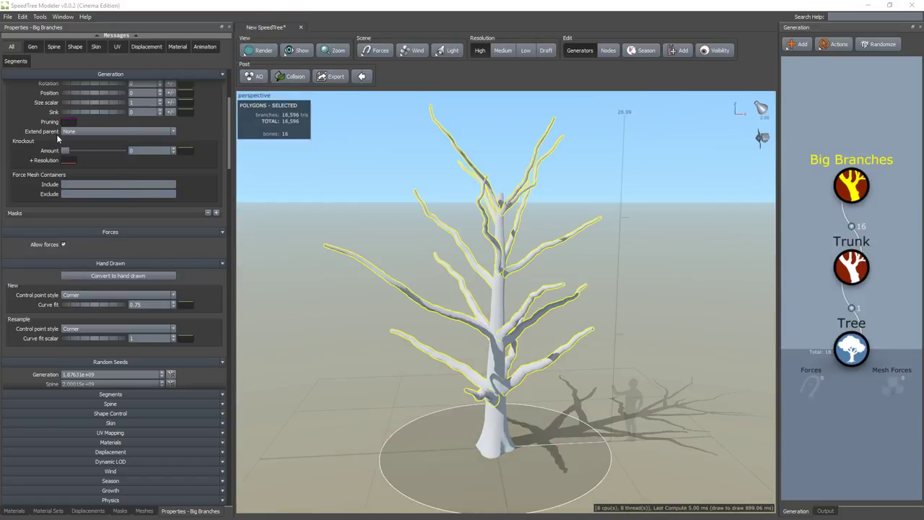
scroll(96, 198, up, 3)
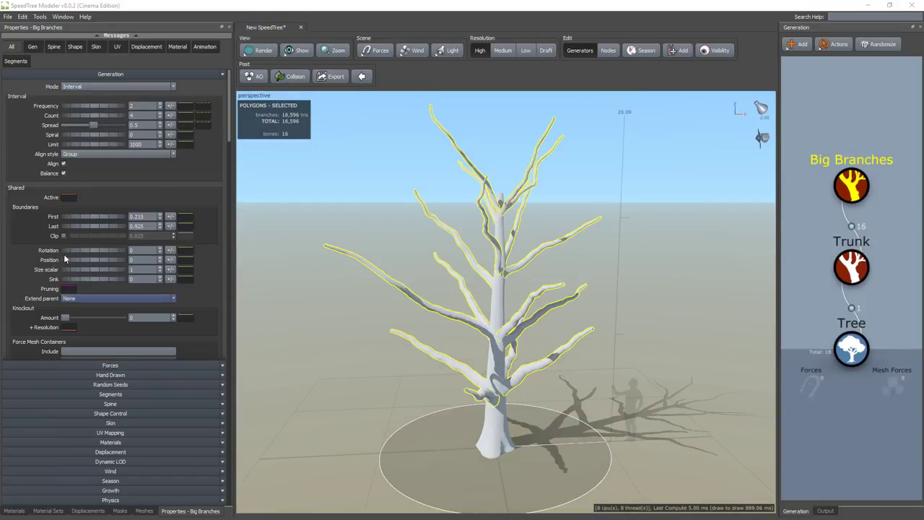
scroll(94, 184, down, 1)
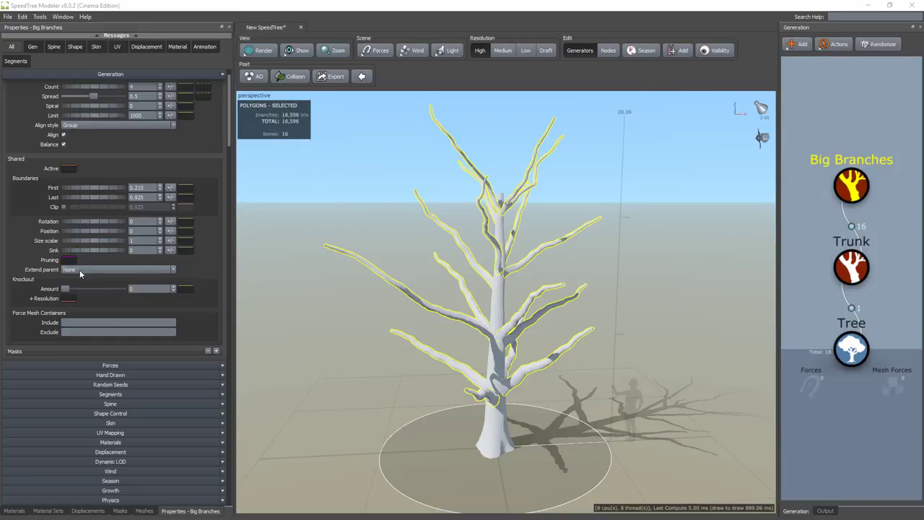
click(88, 270)
click(88, 283)
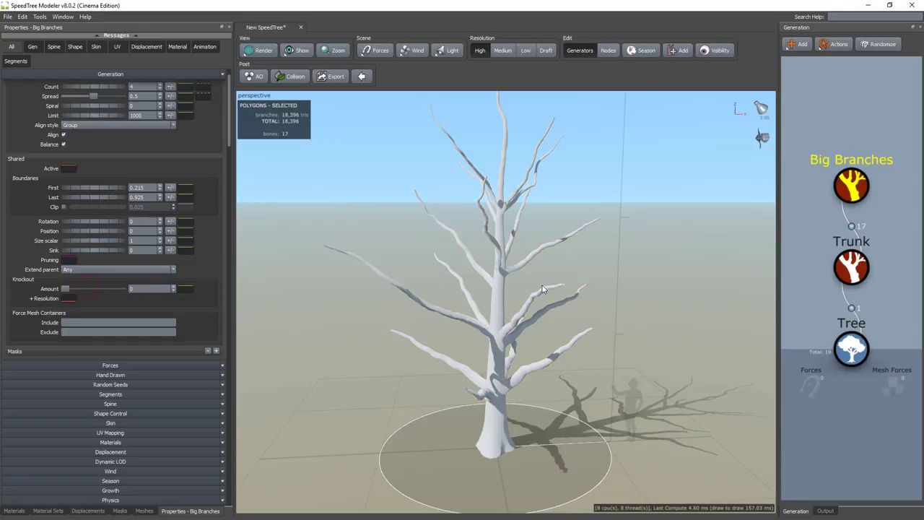
Step: Add BifurcatingBranches geometry to the Big Branches generator
middle_drag(479, 254, 437, 290)
drag(437, 291, 493, 348)
right_click(790, 231)
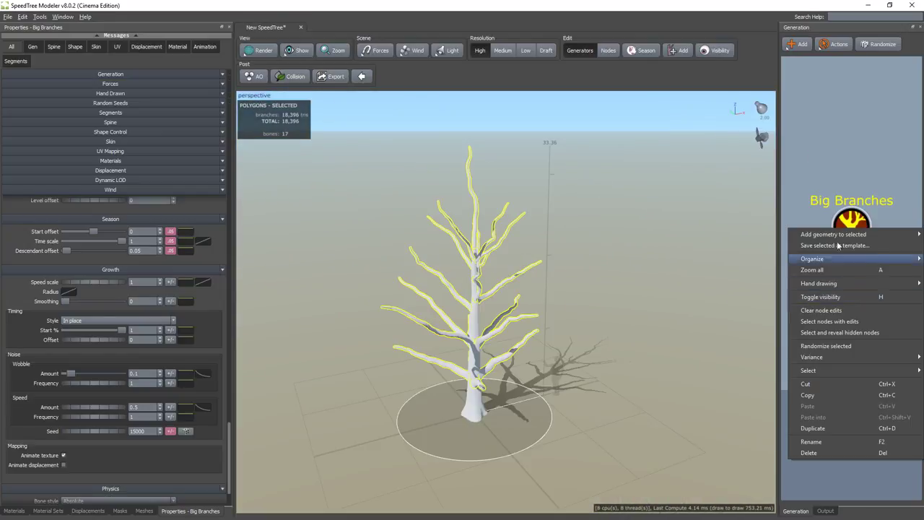
mouse_move(833, 235)
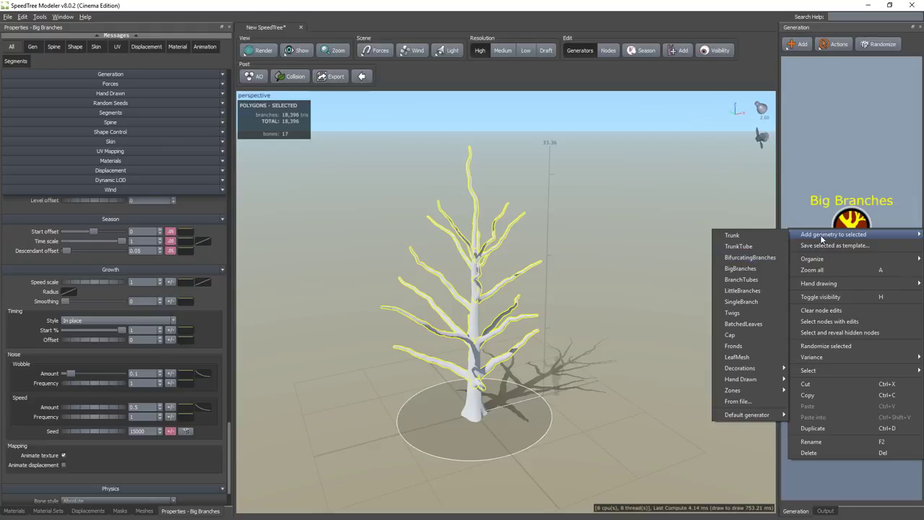
click(747, 258)
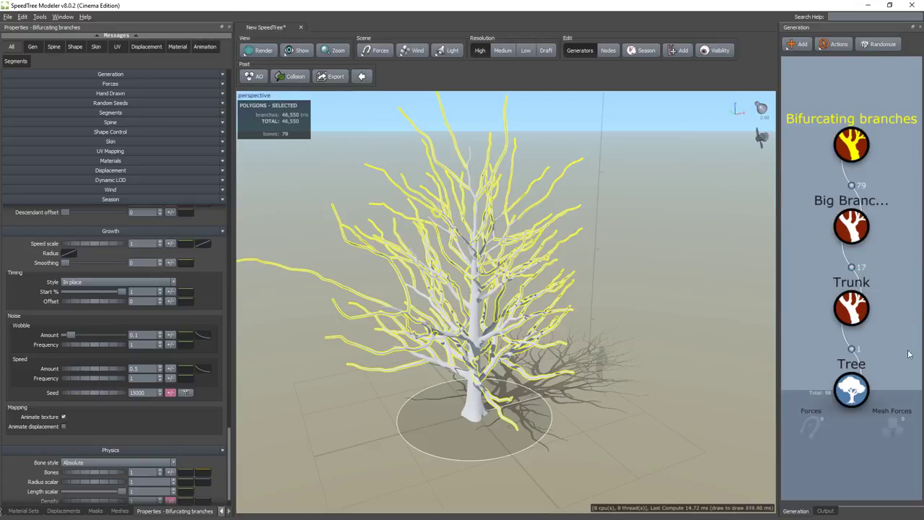
Step: Set the late noise of the Big Branches' spine to amount 0.64 and turbulence 0.31
click(831, 226)
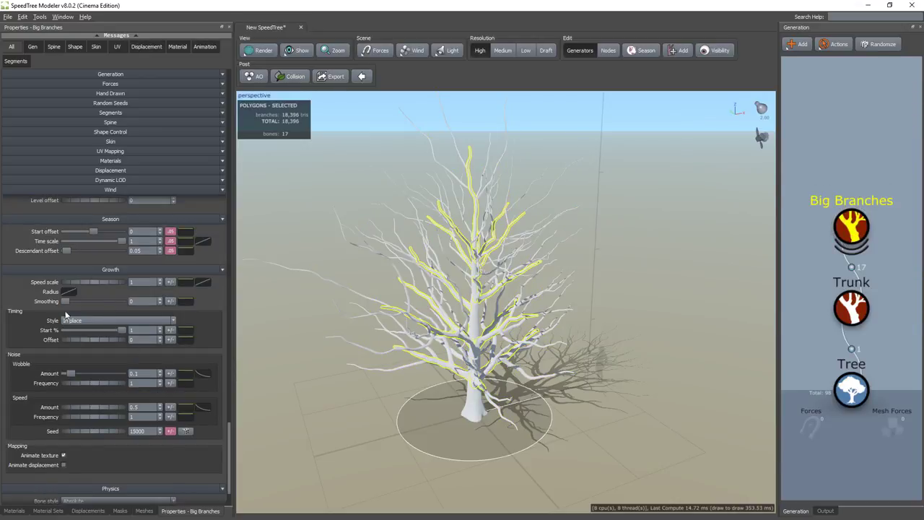
scroll(65, 316, up, 10)
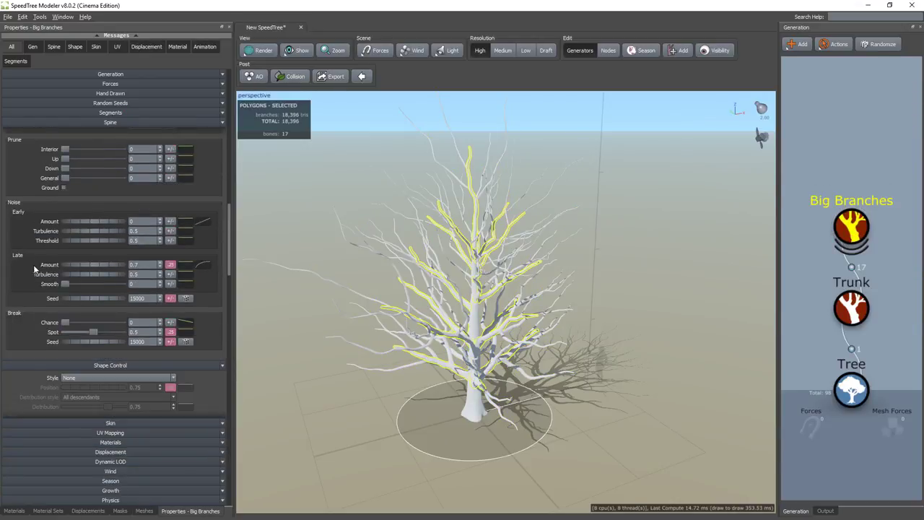
mouse_move(102, 265)
mouse_down()
mouse_move(117, 274)
mouse_move(90, 275)
mouse_move(101, 275)
mouse_up()
double_click(846, 231)
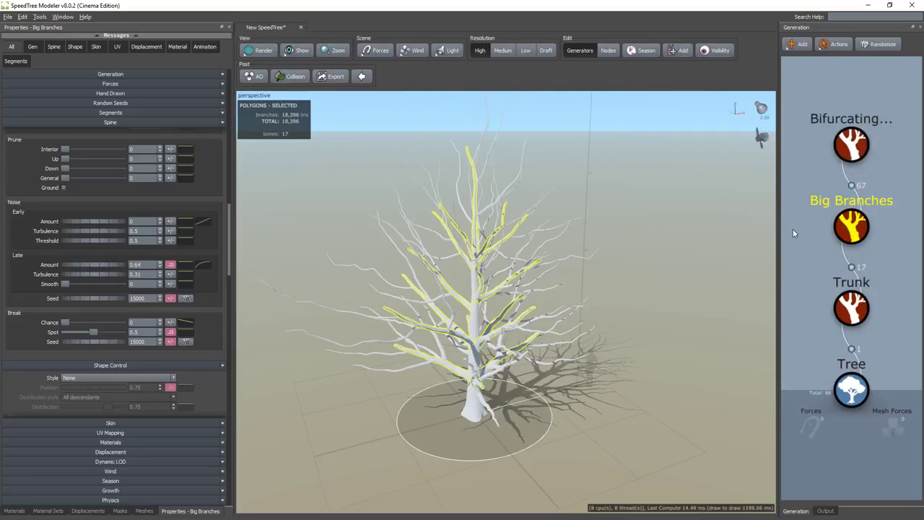
Step: Set the spine length of the Bifurcating branches to 0.63 as a percentage of the parent
click(849, 137)
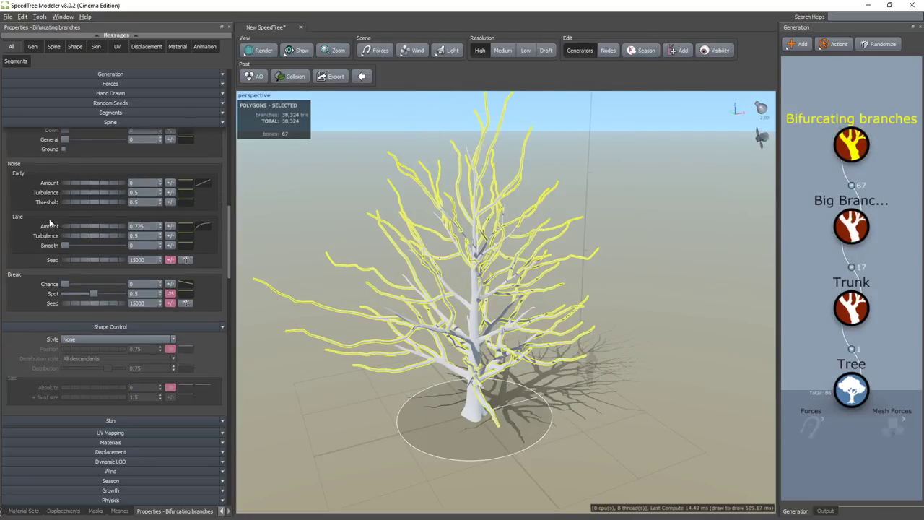
scroll(93, 226, up, 5)
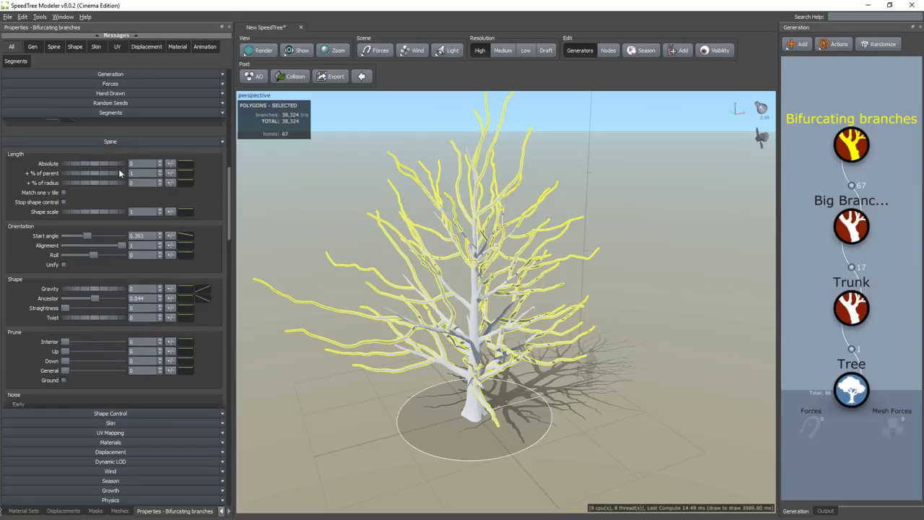
drag(119, 174, 90, 178)
Step: Duplicate the Bifurcating branches generator and attach the copy as a child of the original Bifurcating branches
middle_drag(812, 131, 814, 239)
scroll(854, 261, down, 2)
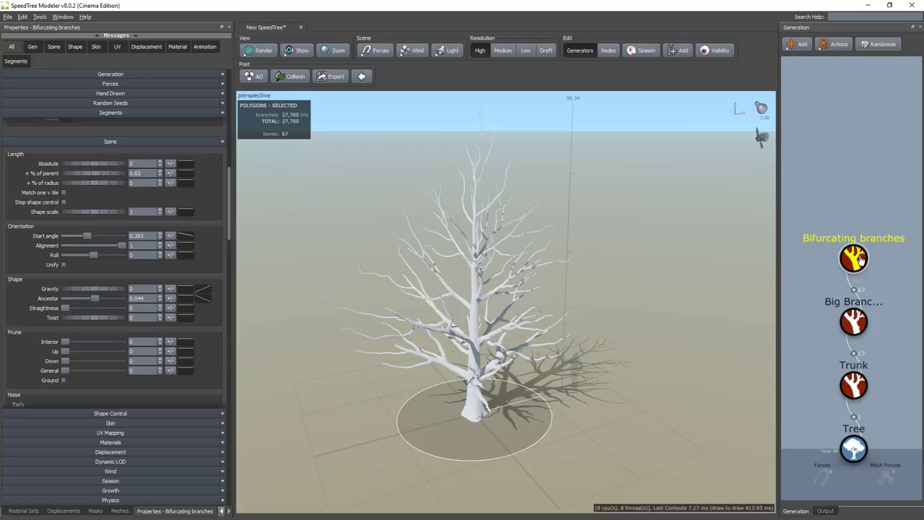
right_click(857, 258)
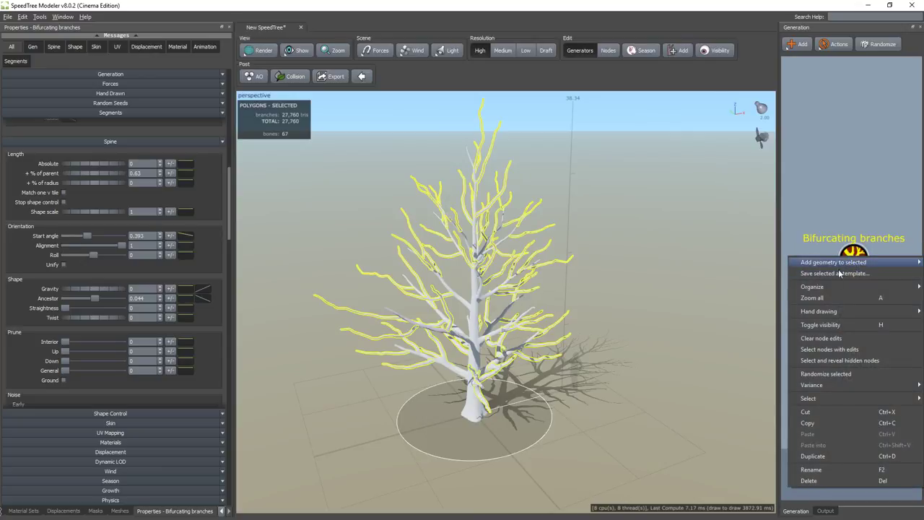
click(830, 456)
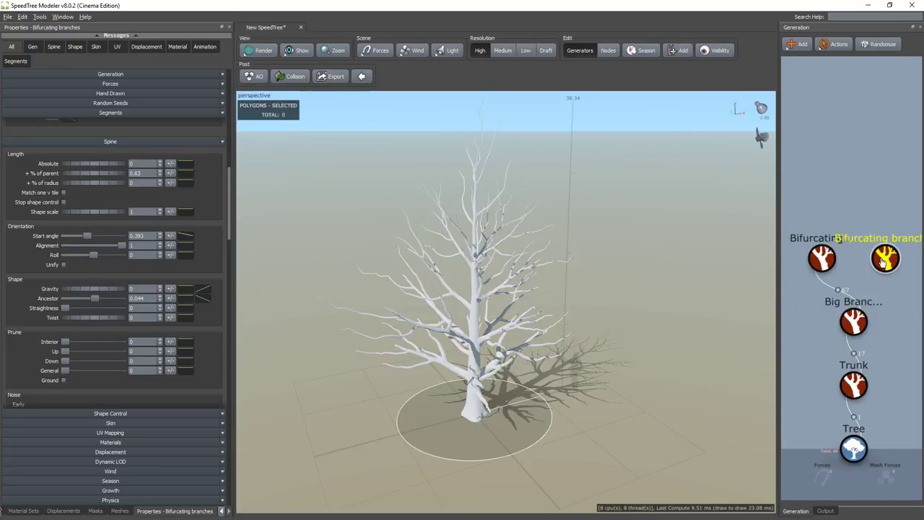
drag(885, 258, 821, 257)
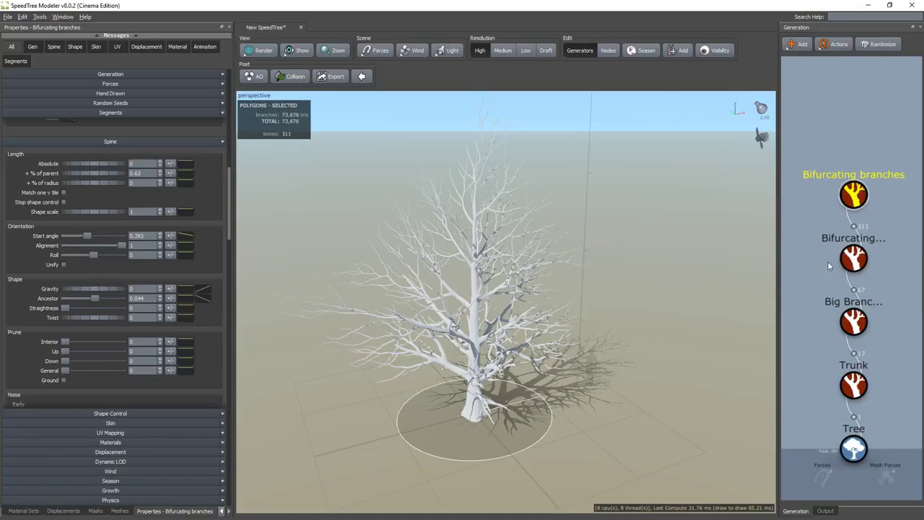
drag(854, 202, 854, 257)
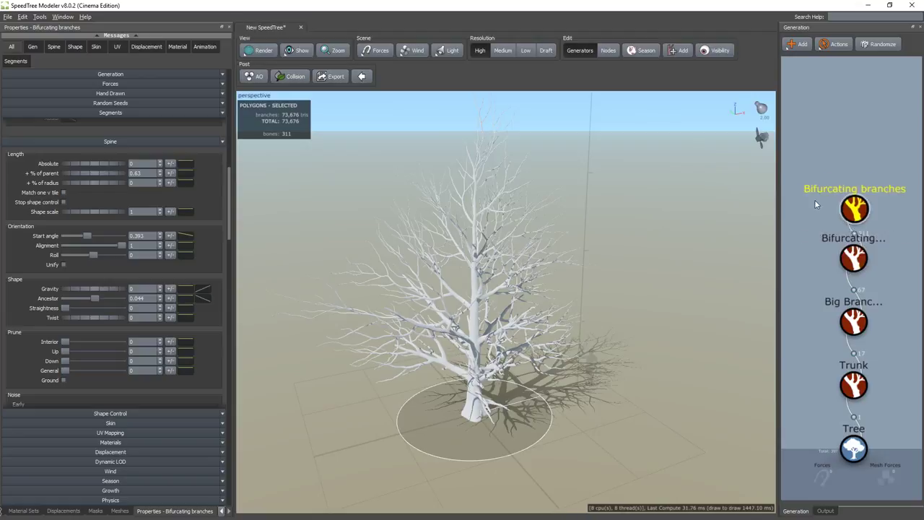
scroll(428, 372, up, 5)
scroll(428, 371, down, 6)
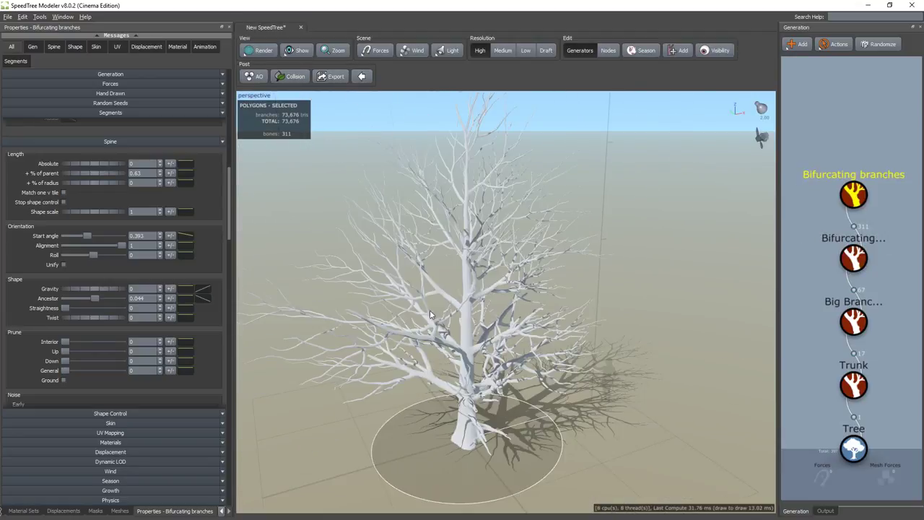
drag(430, 288, 426, 310)
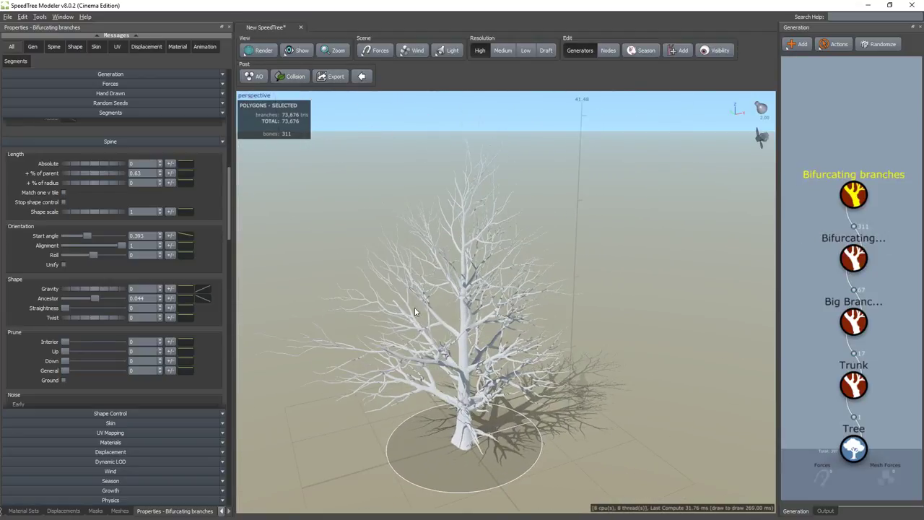
scroll(425, 311, up, 2)
Step: Add Twigs geometry to the topmost Bifurcating branches generator
click(845, 195)
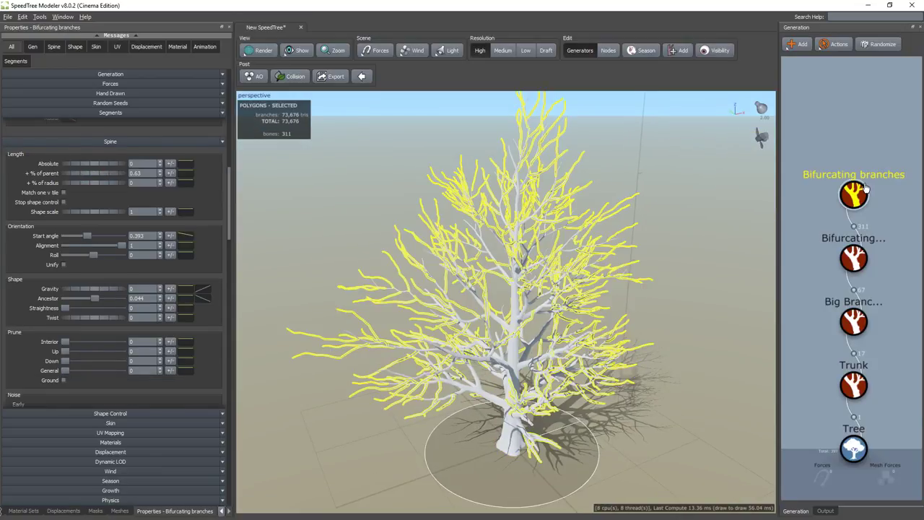
right_click(865, 188)
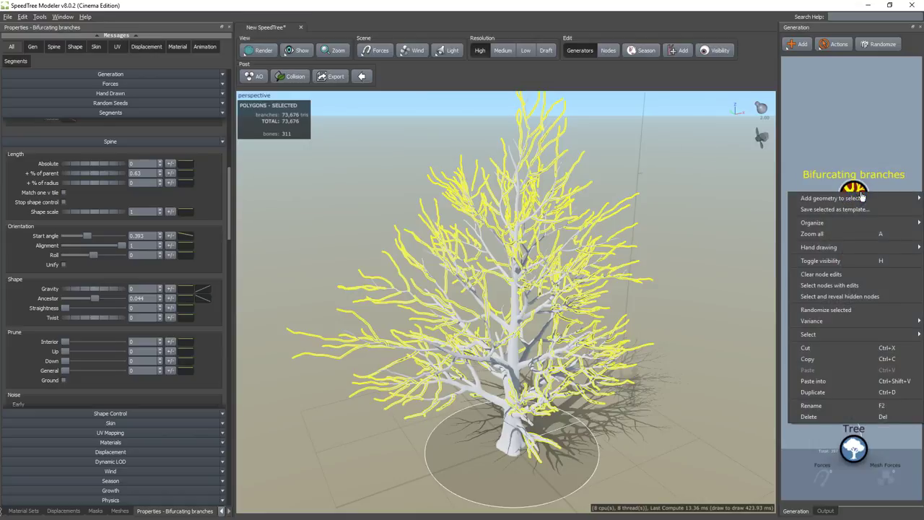
mouse_move(850, 202)
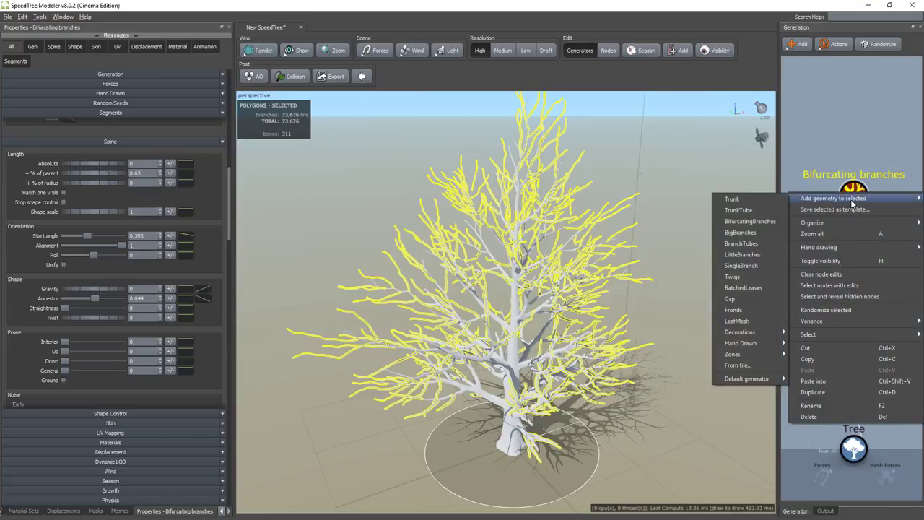
click(732, 276)
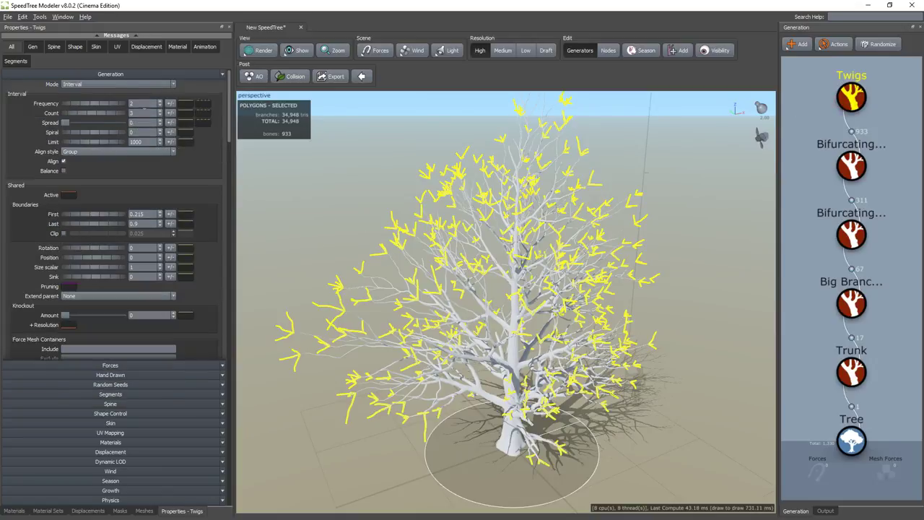
Step: Set the Twigs' interval generation to frequency 3.59, spread 0.602 and spiral -0.79
drag(76, 107, 69, 135)
scroll(482, 290, up, 5)
scroll(503, 335, down, 5)
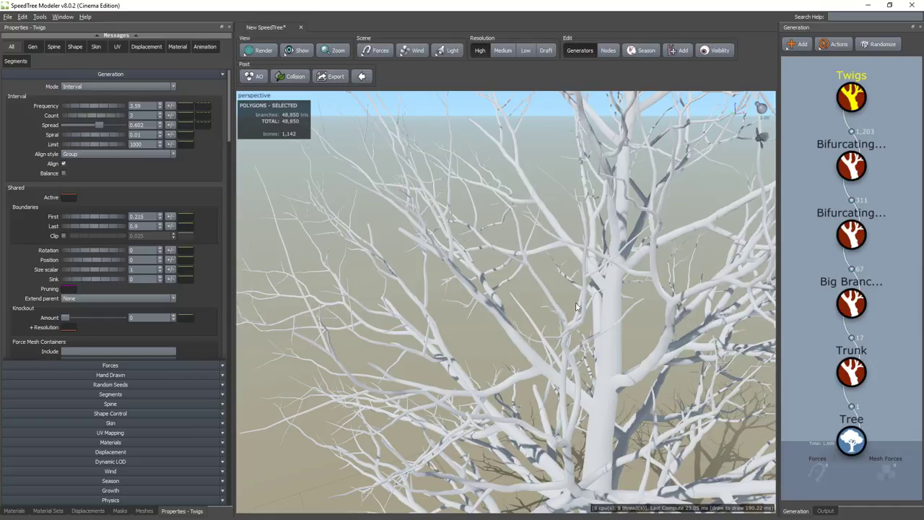
drag(99, 137, 47, 144)
key(z)
scroll(436, 229, up, 2)
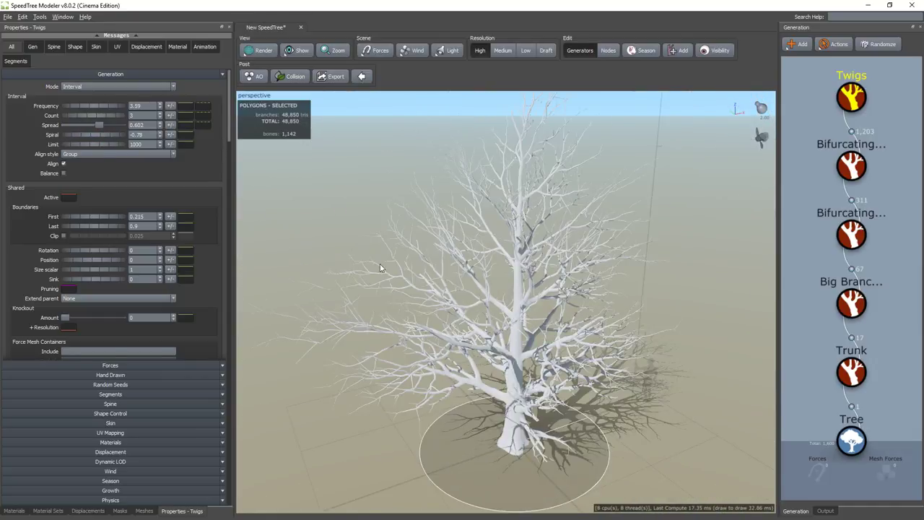
Step: Duplicate the Twigs generator and attach the copy as a child of the original Twigs
middle_drag(379, 264, 391, 276)
click(843, 92)
key(ctrl+d)
drag(886, 98, 819, 92)
Step: Set the lower Twigs' frequency to 4.28, and the upper Twigs' count to 5, spread to 0.593 and spiral to -0.23
click(840, 101)
drag(85, 106, 117, 108)
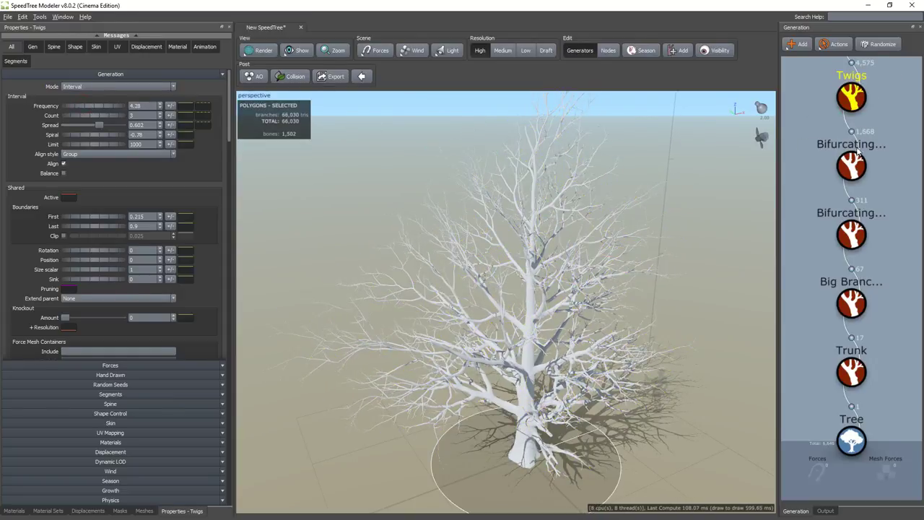
click(851, 96)
middle_drag(800, 138, 820, 233)
click(871, 122)
drag(99, 125, 107, 126)
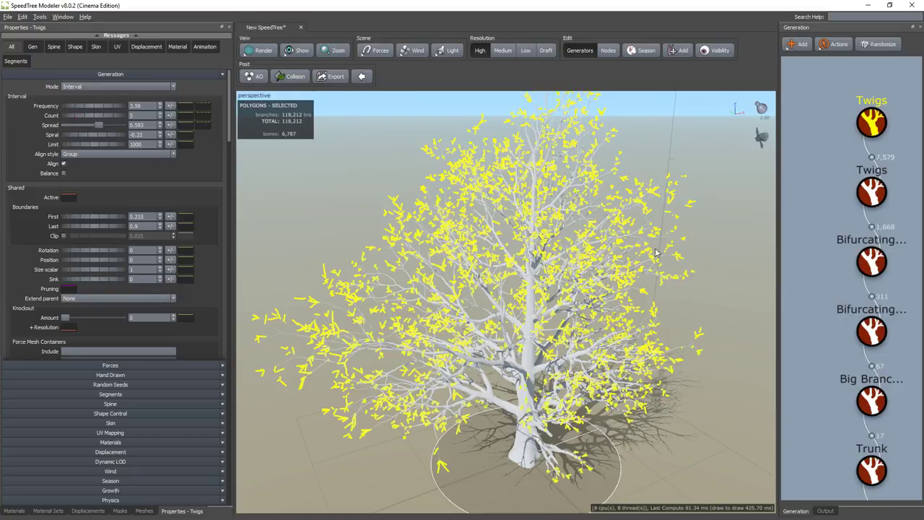
click(810, 185)
drag(687, 299, 550, 303)
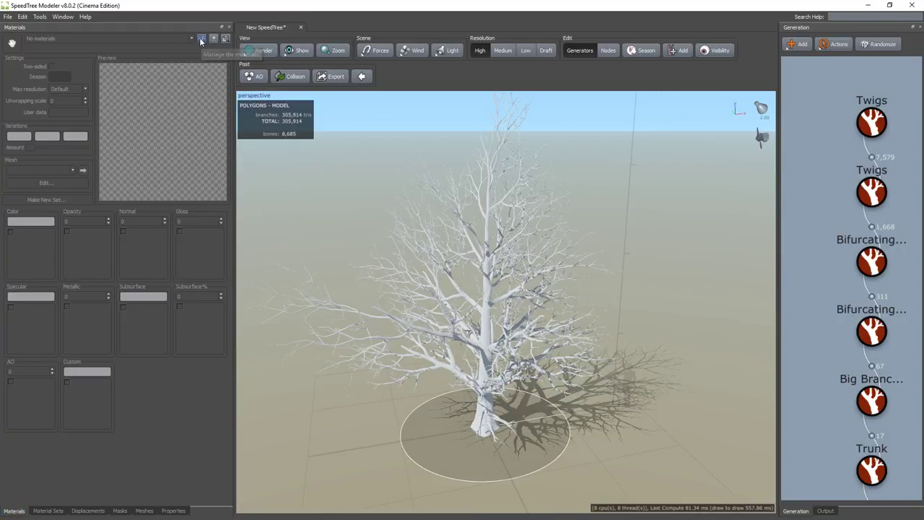
Step: Create a new material named bark
click(201, 38)
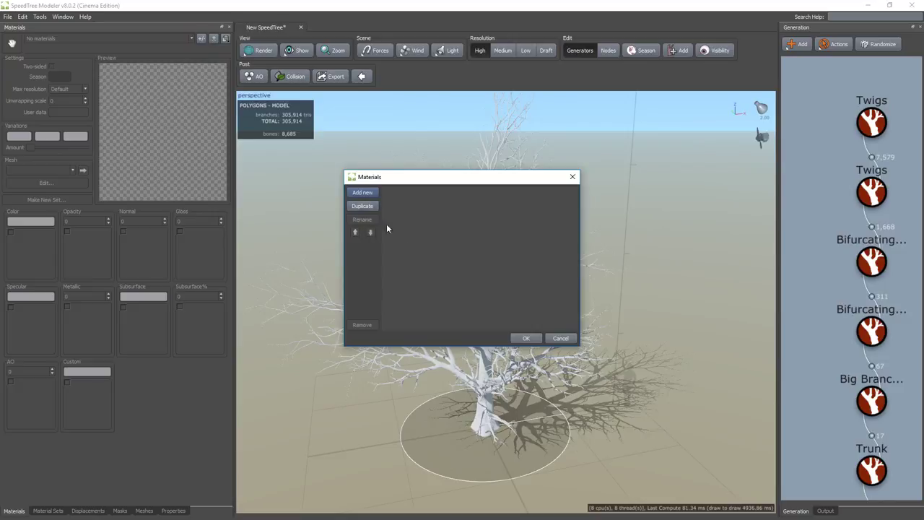
click(363, 192)
text(bark)
key(Return)
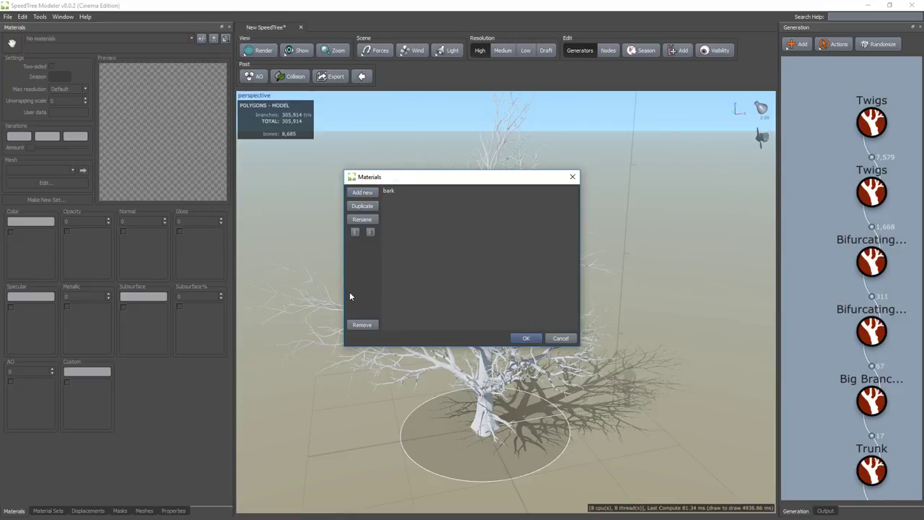
click(526, 338)
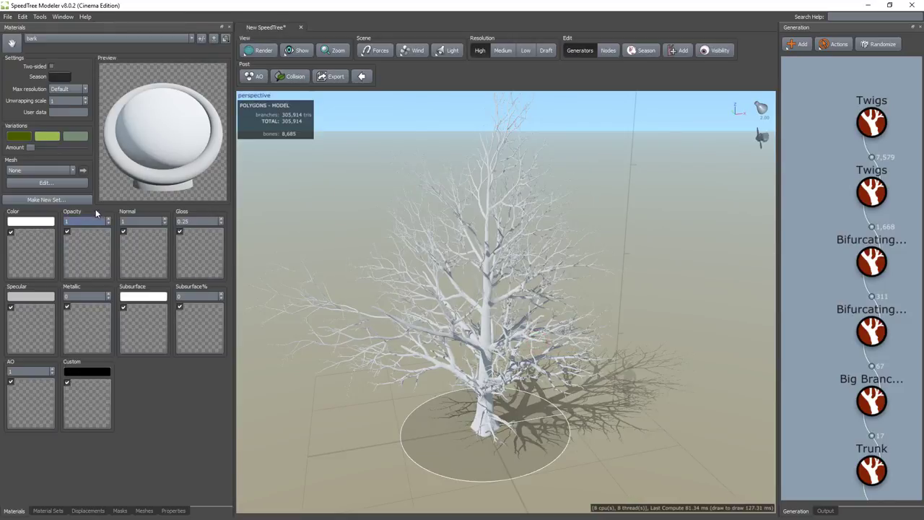
Step: Load Sample_Bark_2.png as the bark material's color map and use the matching maps for its other slots
click(26, 248)
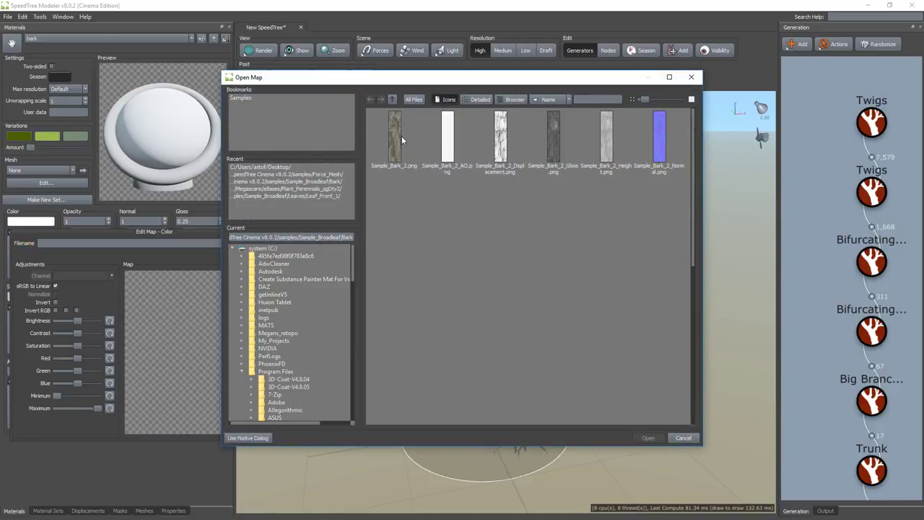
double_click(396, 141)
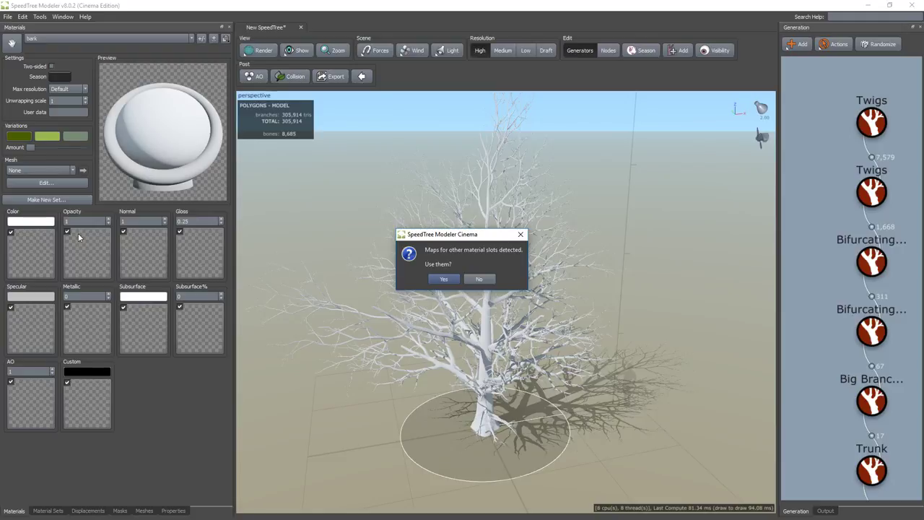
click(443, 279)
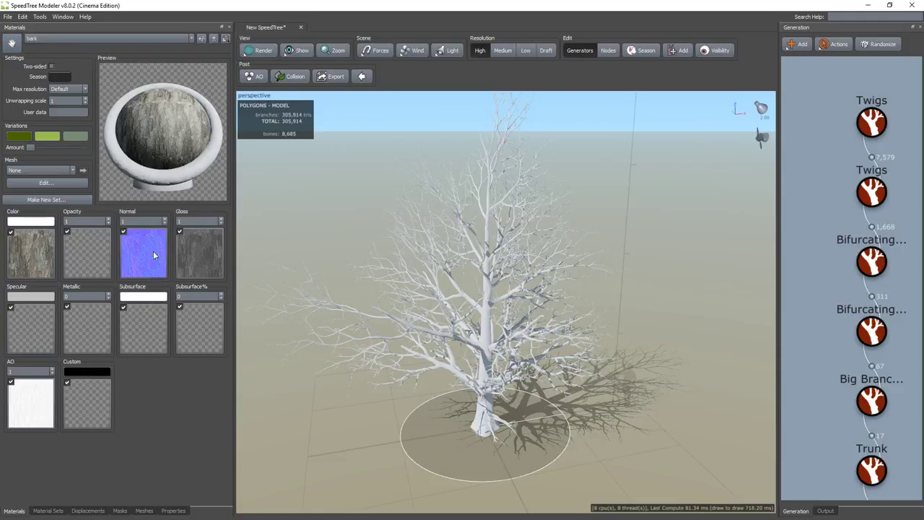
Step: Assign the bark material to the Trunk generator's branch material
click(488, 397)
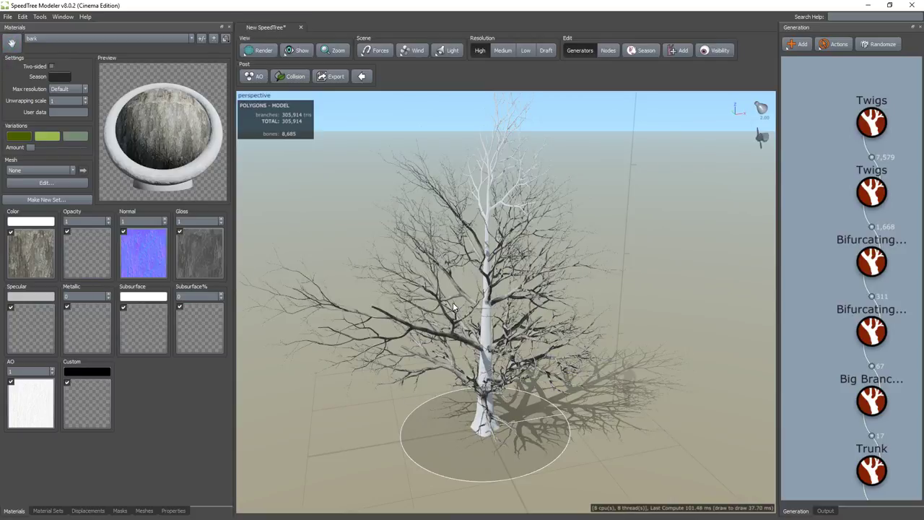
click(567, 424)
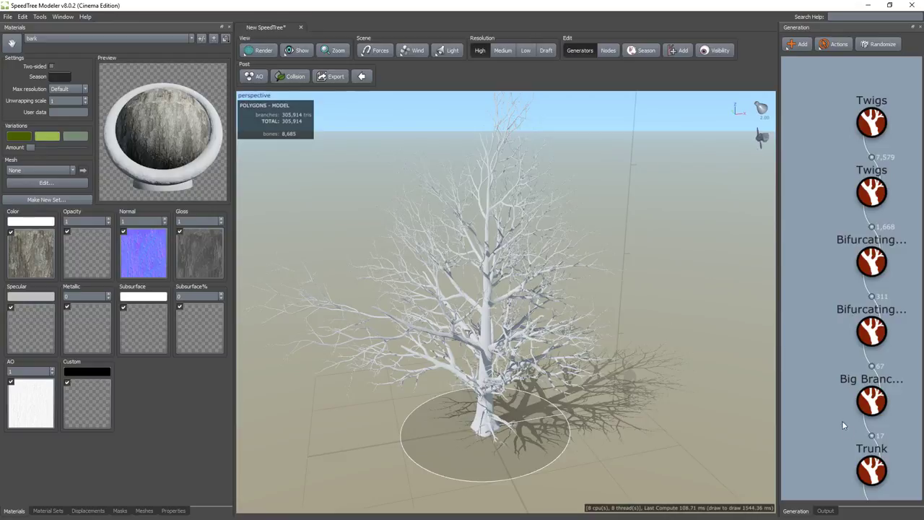
click(873, 459)
double_click(874, 459)
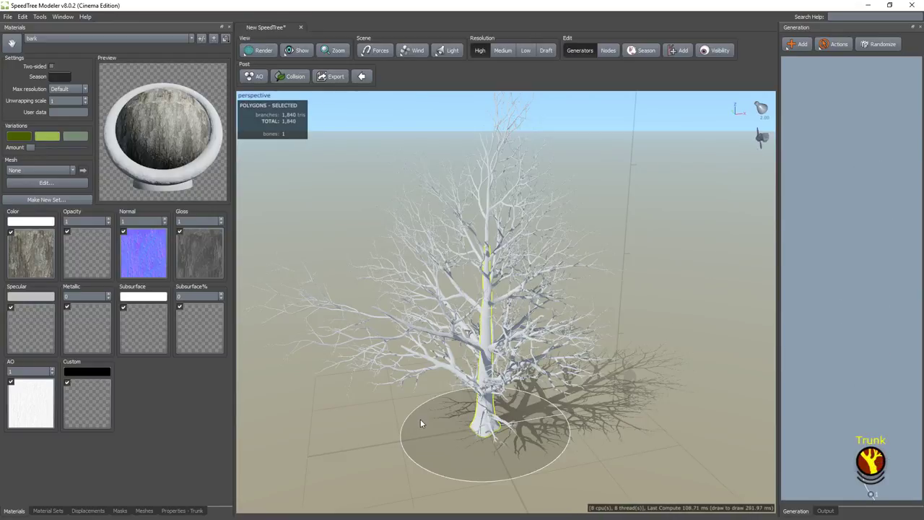
click(174, 510)
scroll(128, 386, down, 2)
click(112, 452)
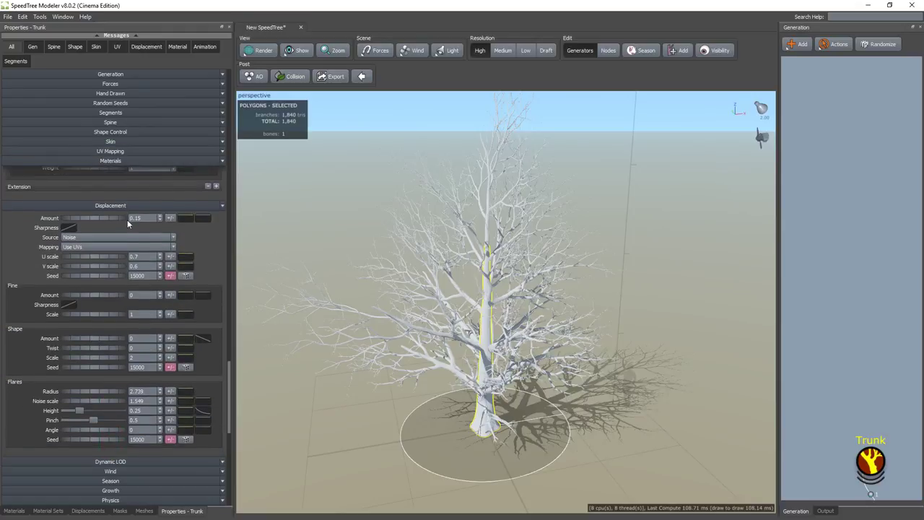
scroll(108, 217, up, 1)
click(77, 193)
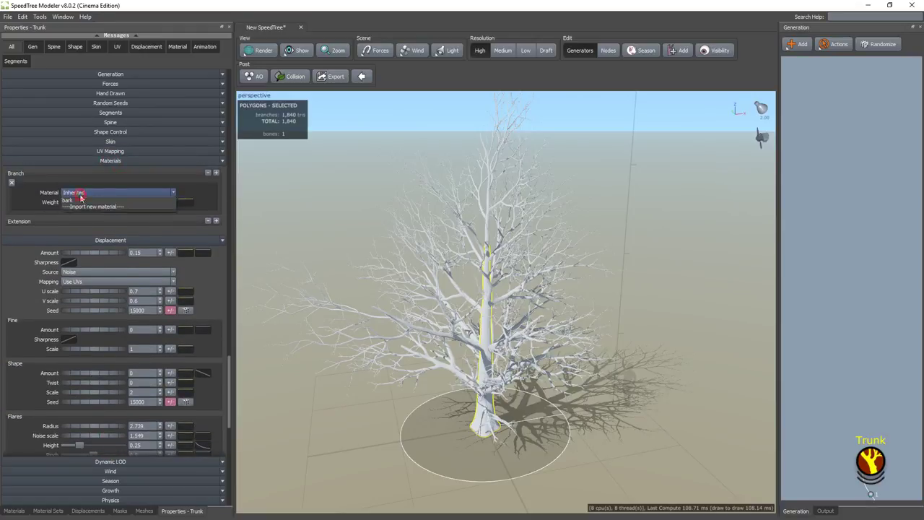
click(79, 201)
click(642, 399)
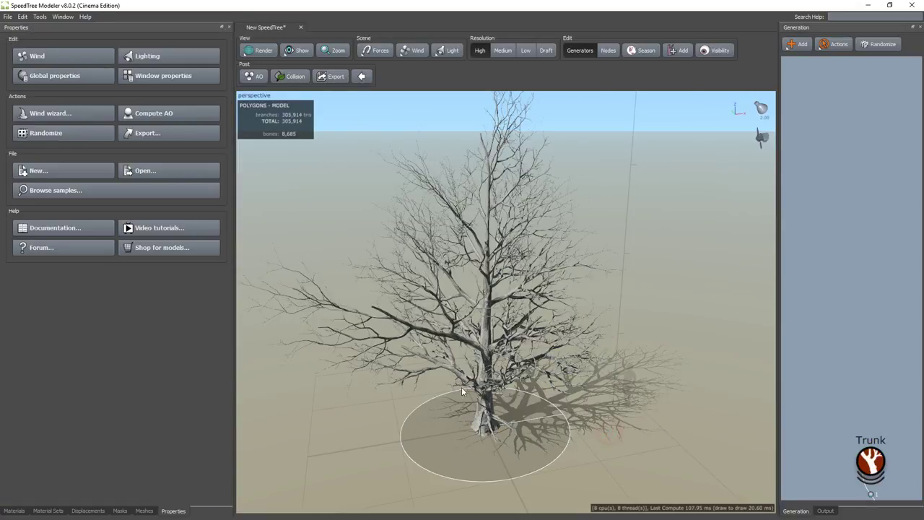
Step: Set the absolute U value in the trunk's UV mapping to 0
scroll(476, 390, up, 3)
scroll(476, 390, down, 2)
middle_drag(443, 282, 425, 374)
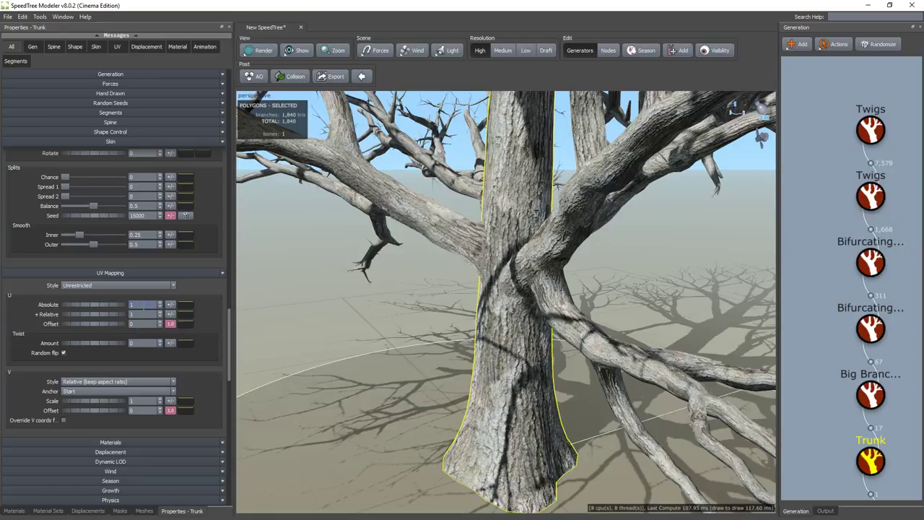
click(136, 324)
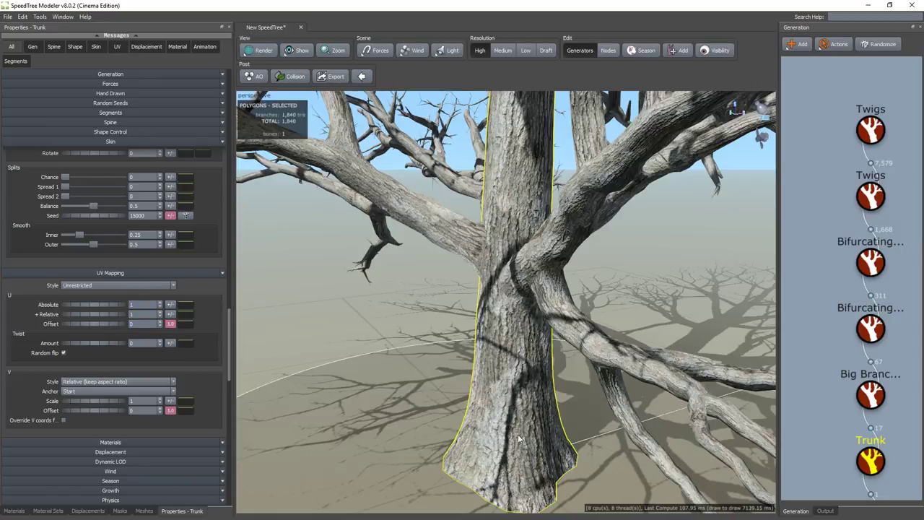
drag(110, 304, 62, 306)
click(141, 305)
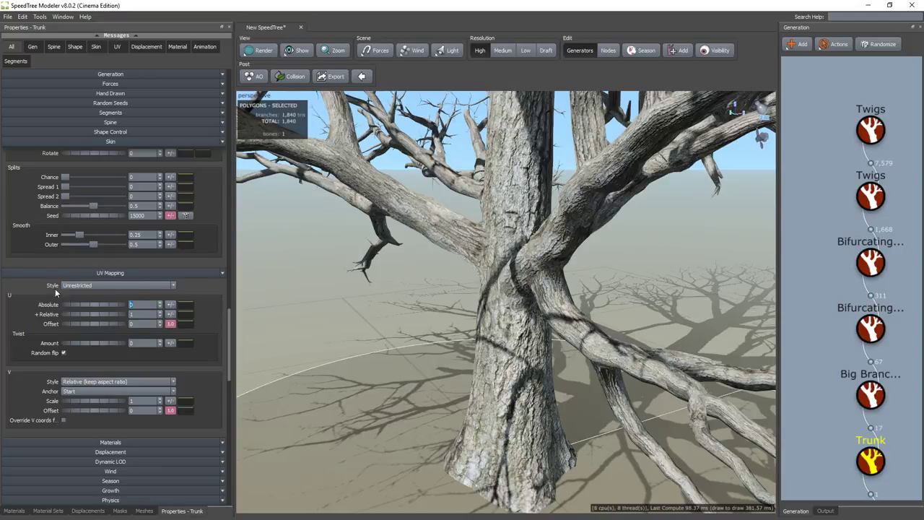
drag(80, 307, 155, 310)
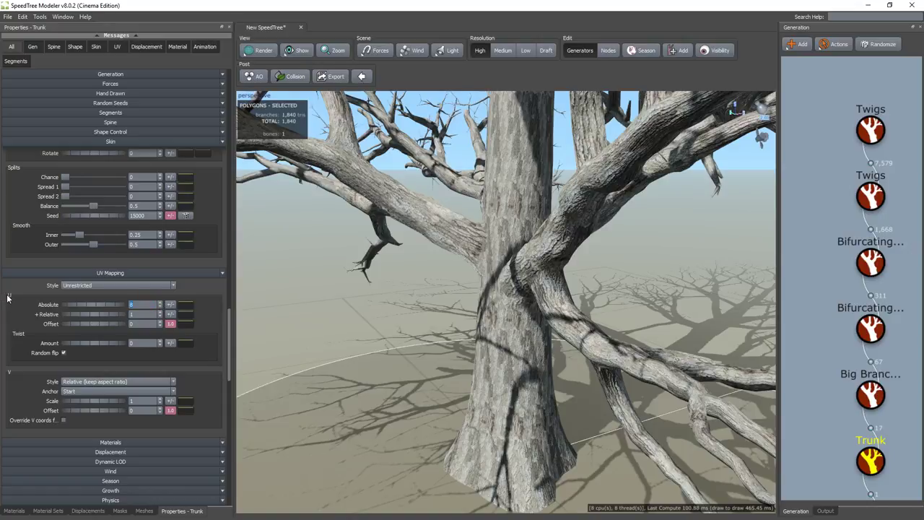
key(Return)
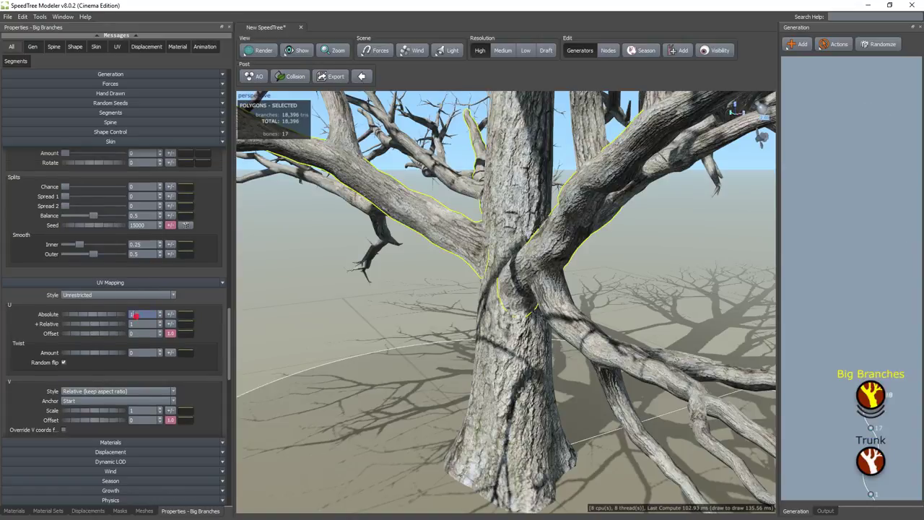
Step: Set the absolute U value in the UV mapping of the Big Branches and the lower Bifurcating branches to 0
double_click(871, 395)
click(870, 328)
click(147, 273)
Step: Examine the bark-textured tree from several sides and distances to check its overall shape and material
scroll(443, 277, down, 6)
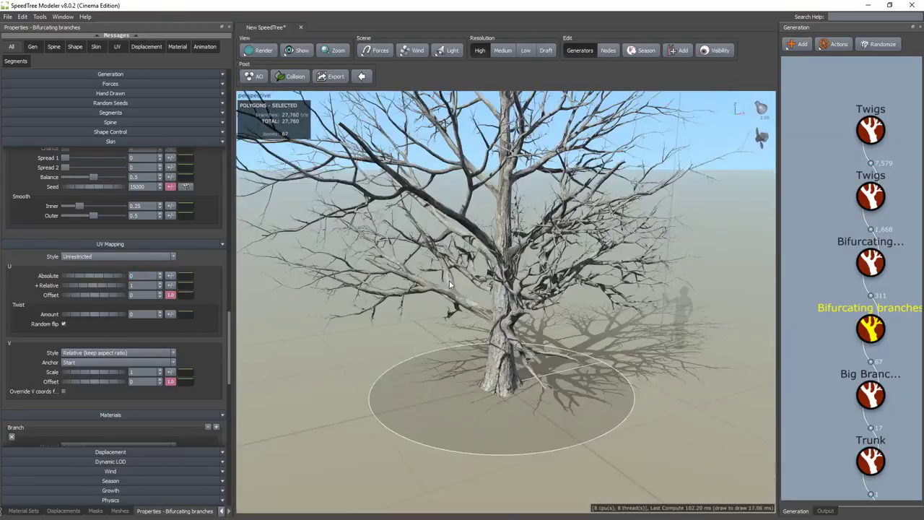
scroll(448, 280, up, 3)
scroll(448, 280, down, 5)
middle_drag(519, 254, 526, 310)
mouse_move(549, 350)
mouse_down()
mouse_move(505, 348)
mouse_move(560, 346)
mouse_up()
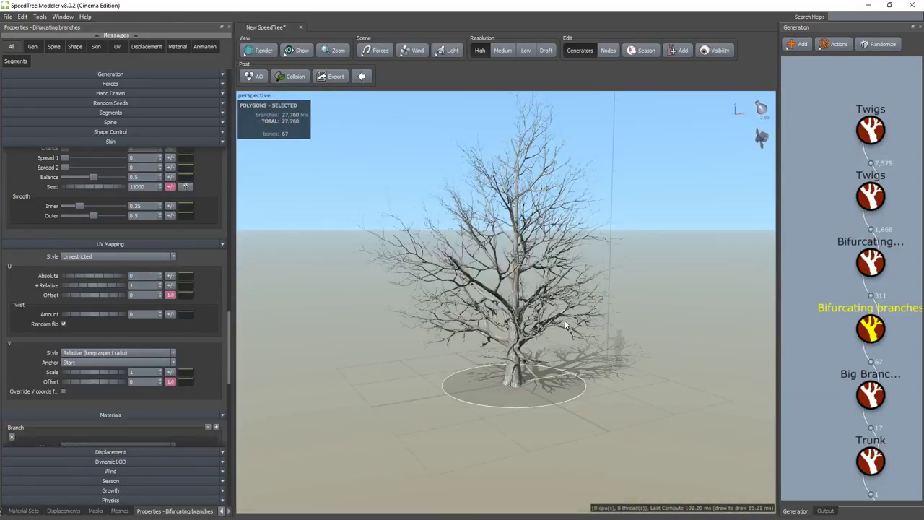
middle_drag(559, 345, 560, 374)
scroll(560, 374, up, 2)
drag(419, 380, 548, 357)
click(870, 130)
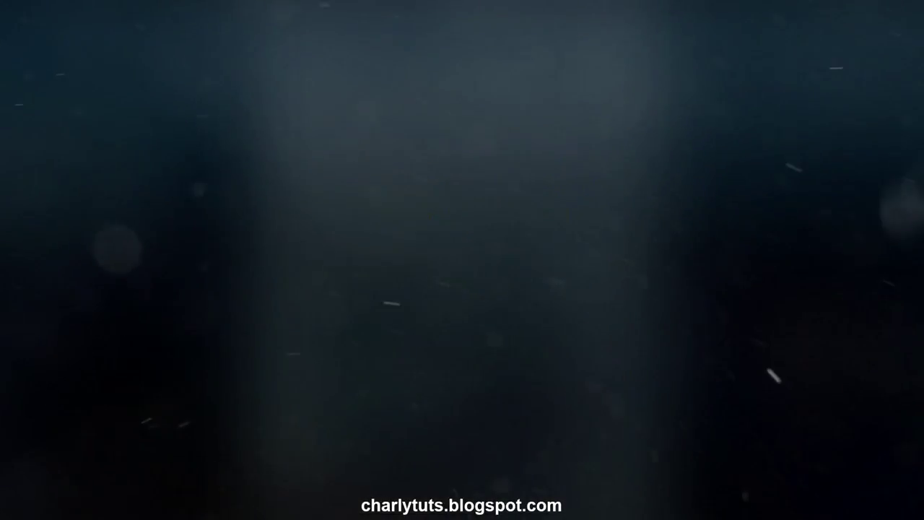